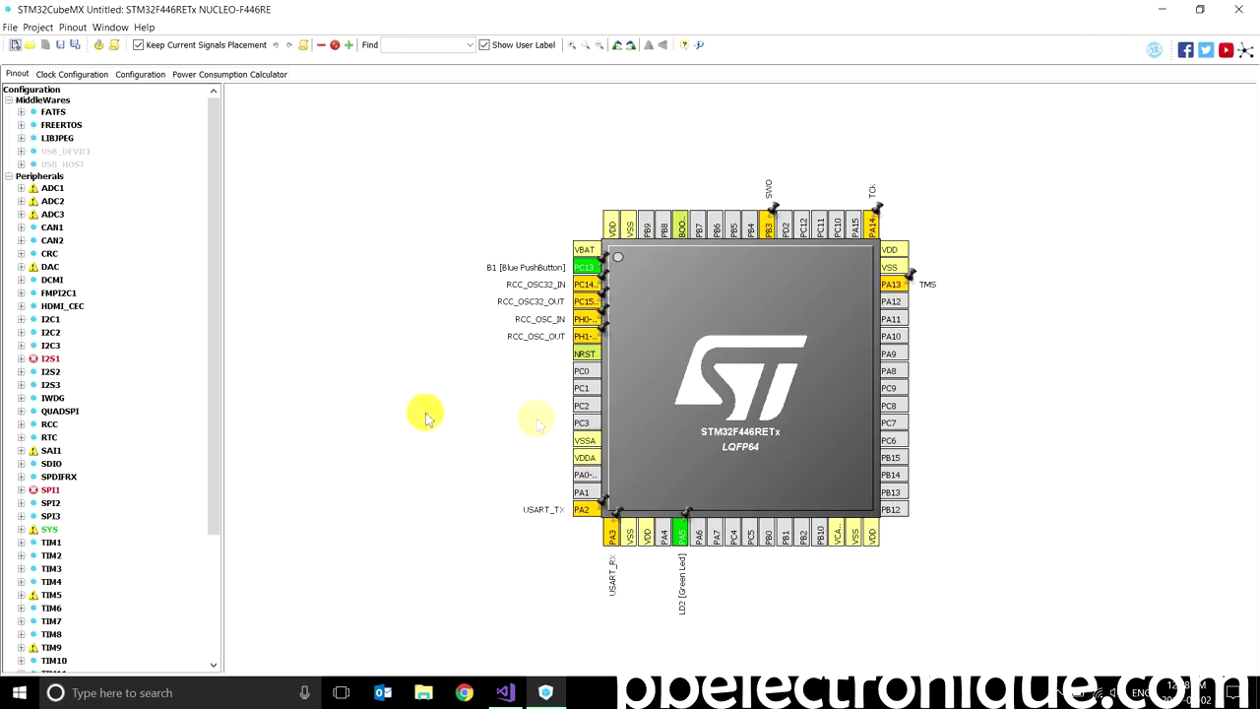
# Step: Enable the USART1 peripheral in Asynchronous mode in the pinout configuration
pyautogui.moveTo(210, 417); pyautogui.dragTo(188, 596)
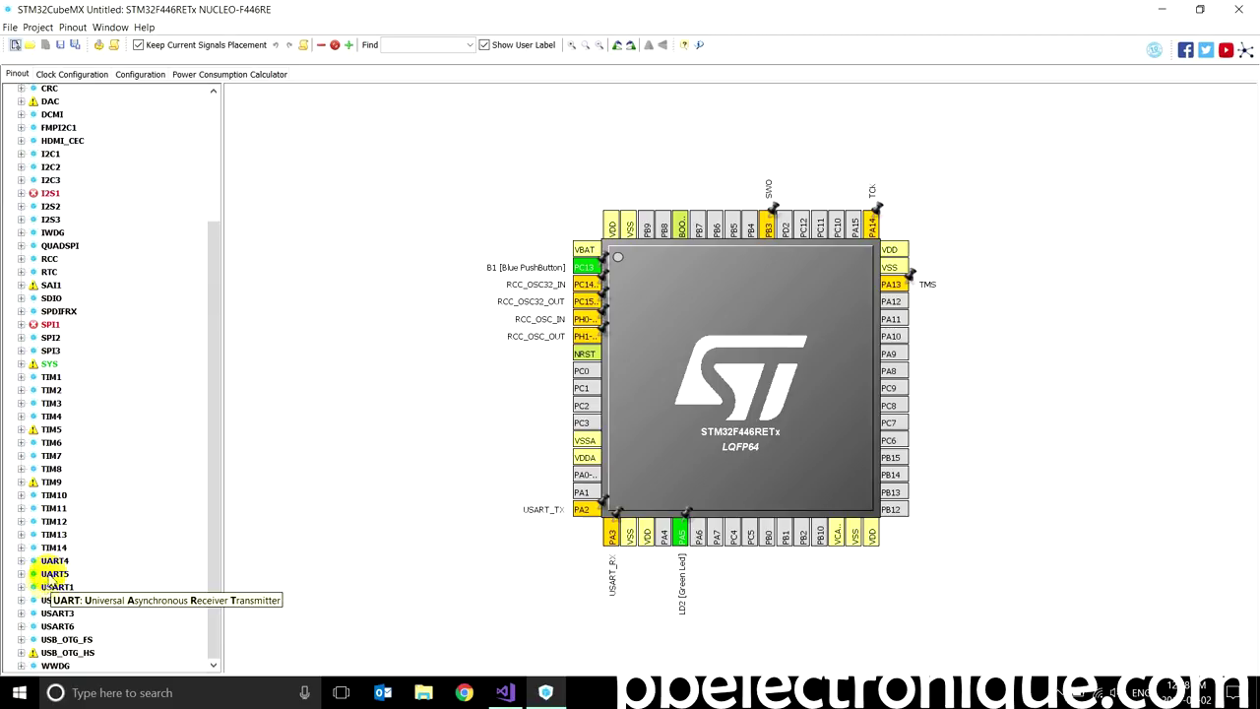
pyautogui.click(20, 587)
pyautogui.click(79, 602)
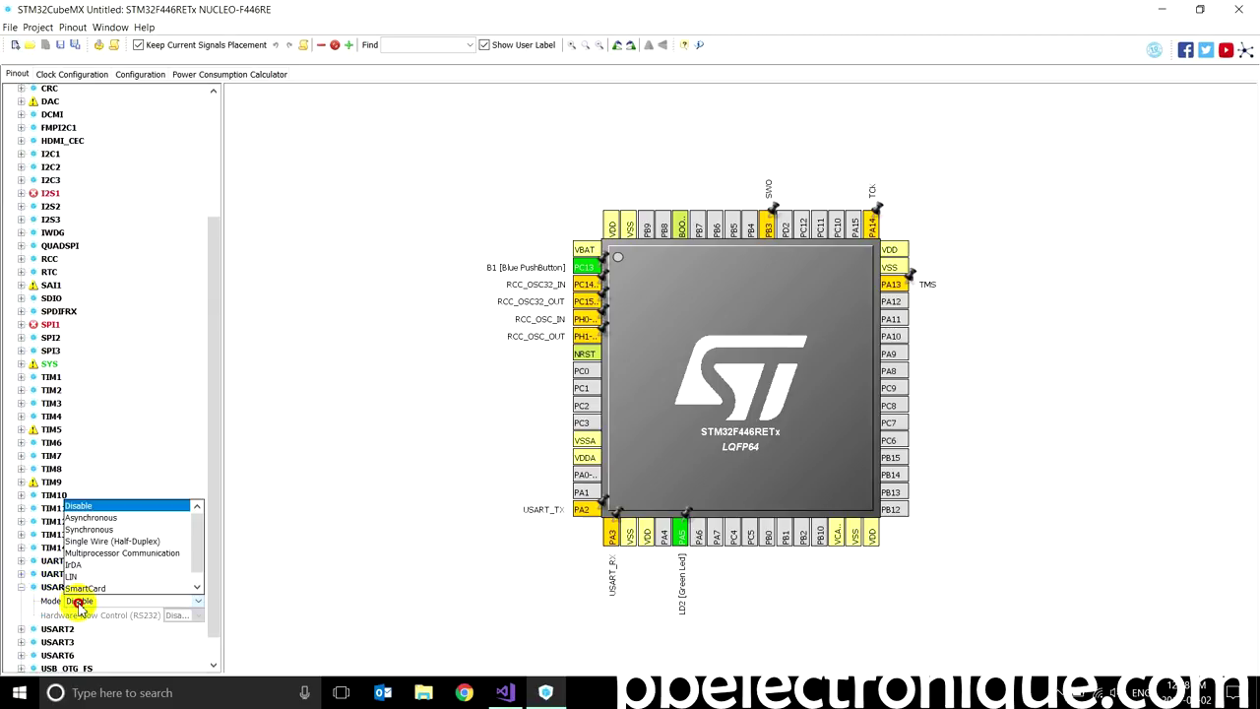
pyautogui.click(104, 519)
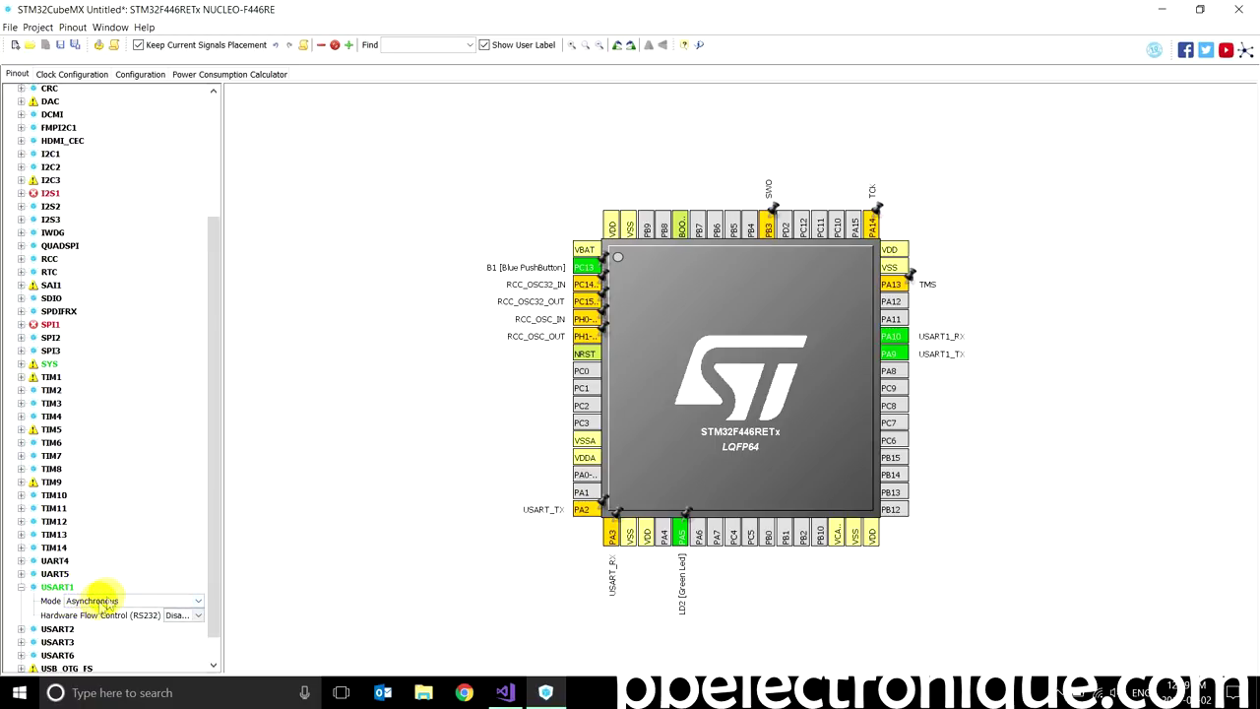
pyautogui.moveTo(898, 356)
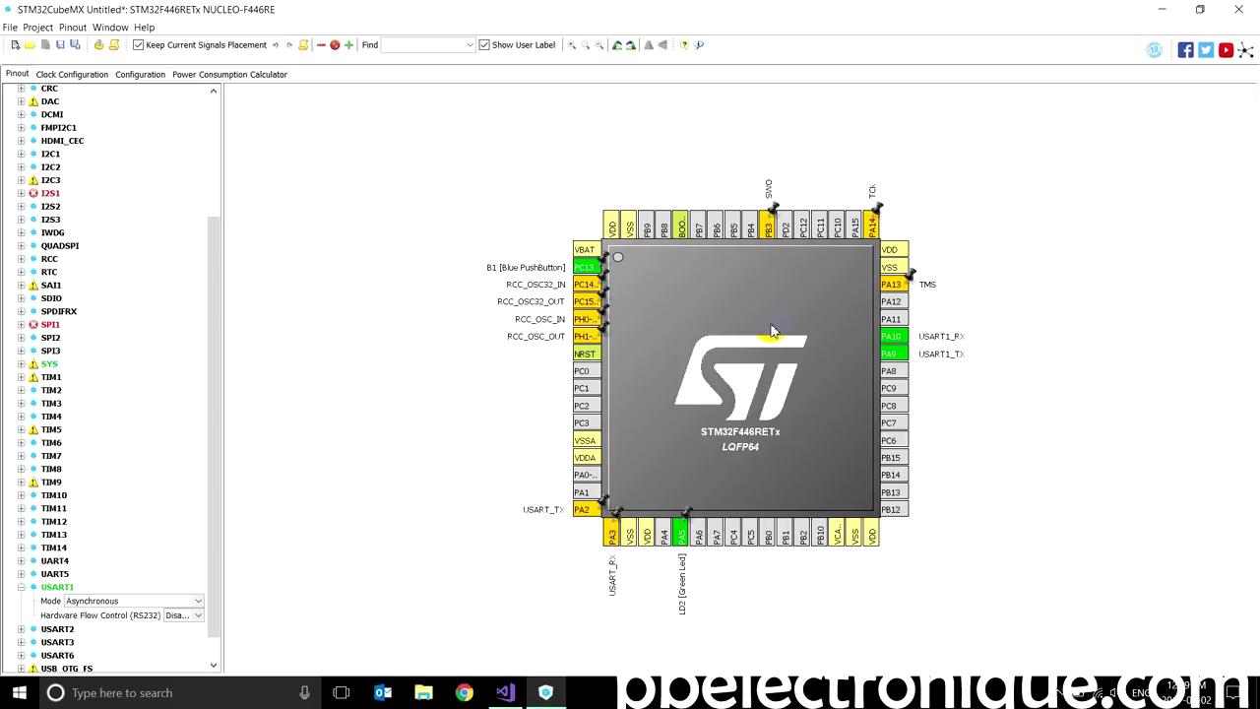
# Step: Set the USART1 baud rate to 9600 Bits/s in its parameter settings and accept the configuration
pyautogui.click(153, 74)
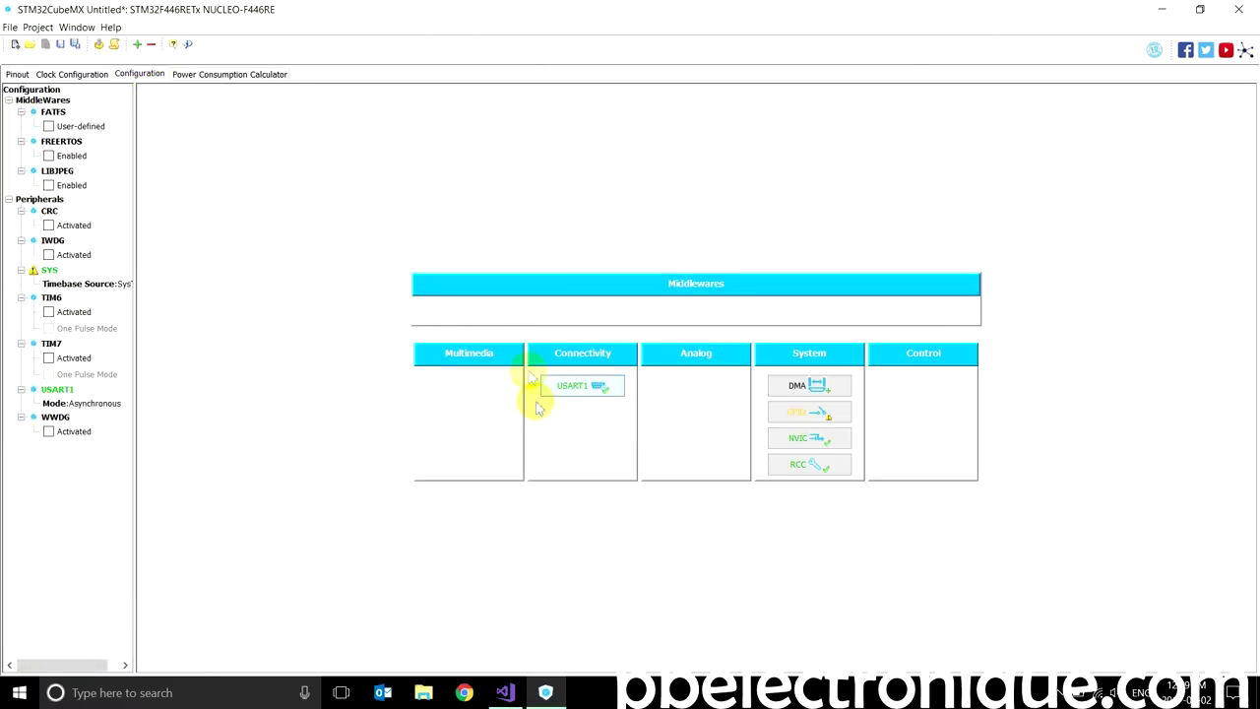
pyautogui.click(605, 387)
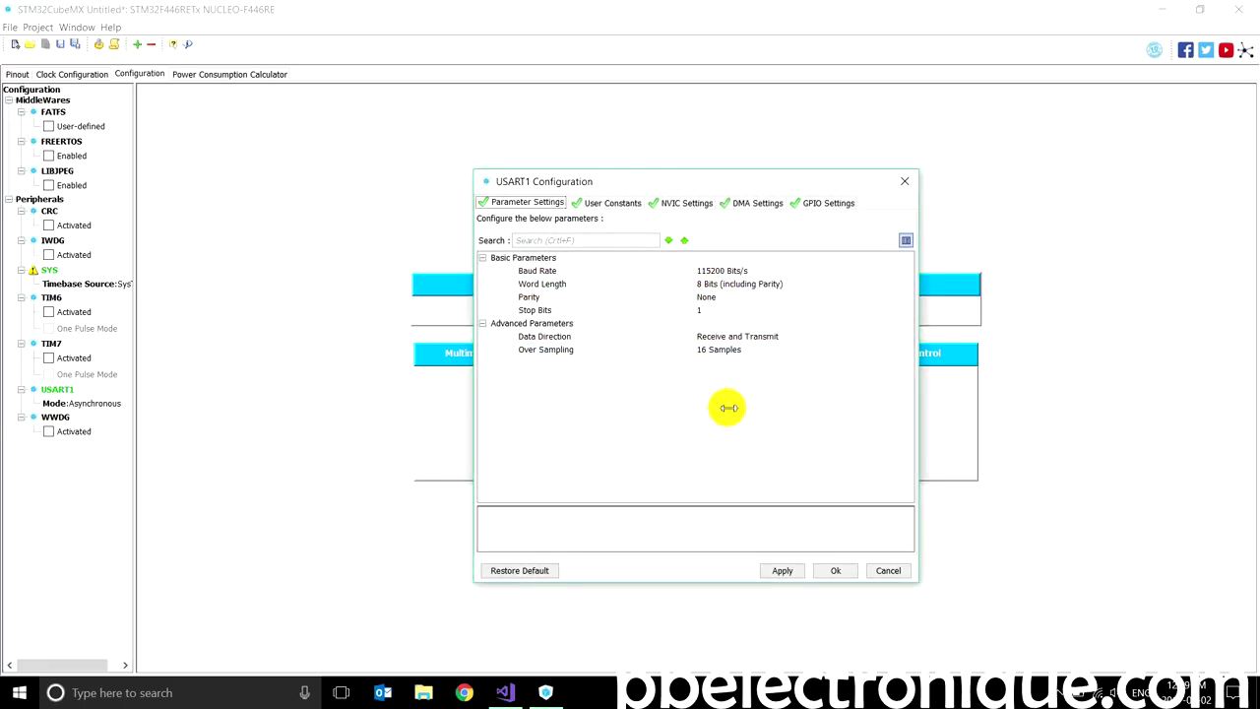
pyautogui.click(724, 274)
pyautogui.click(684, 272)
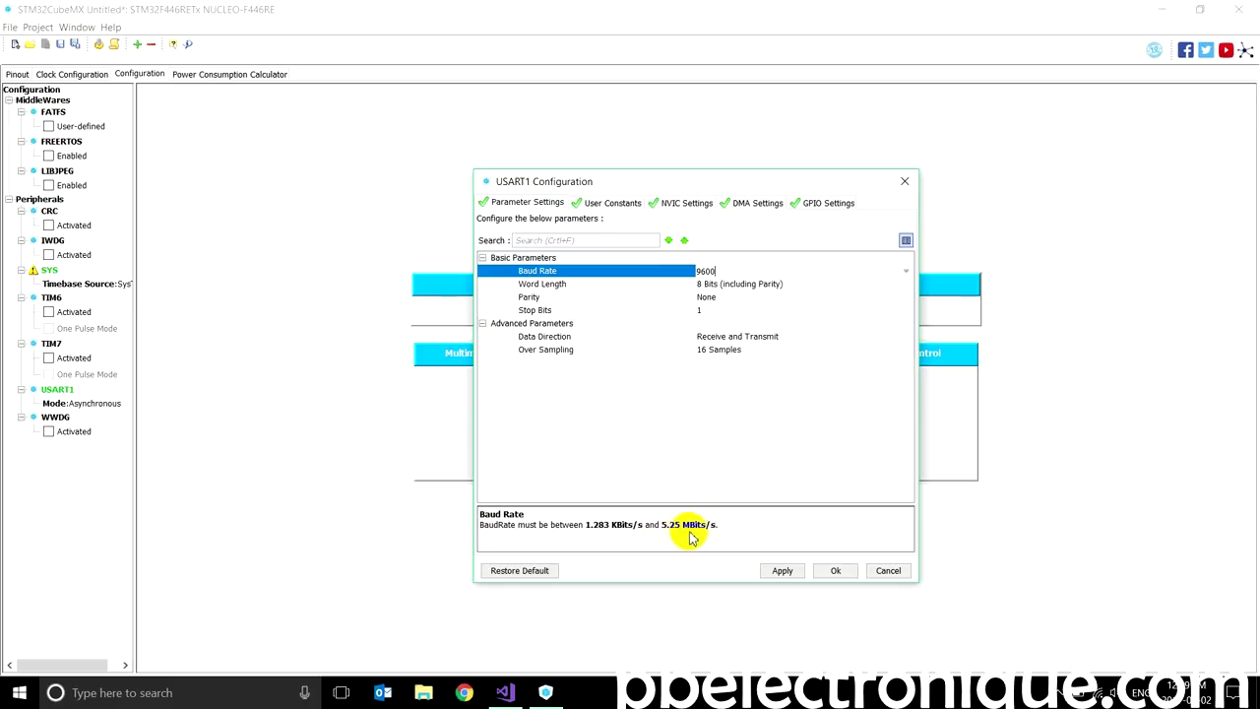
pyautogui.press('Return')
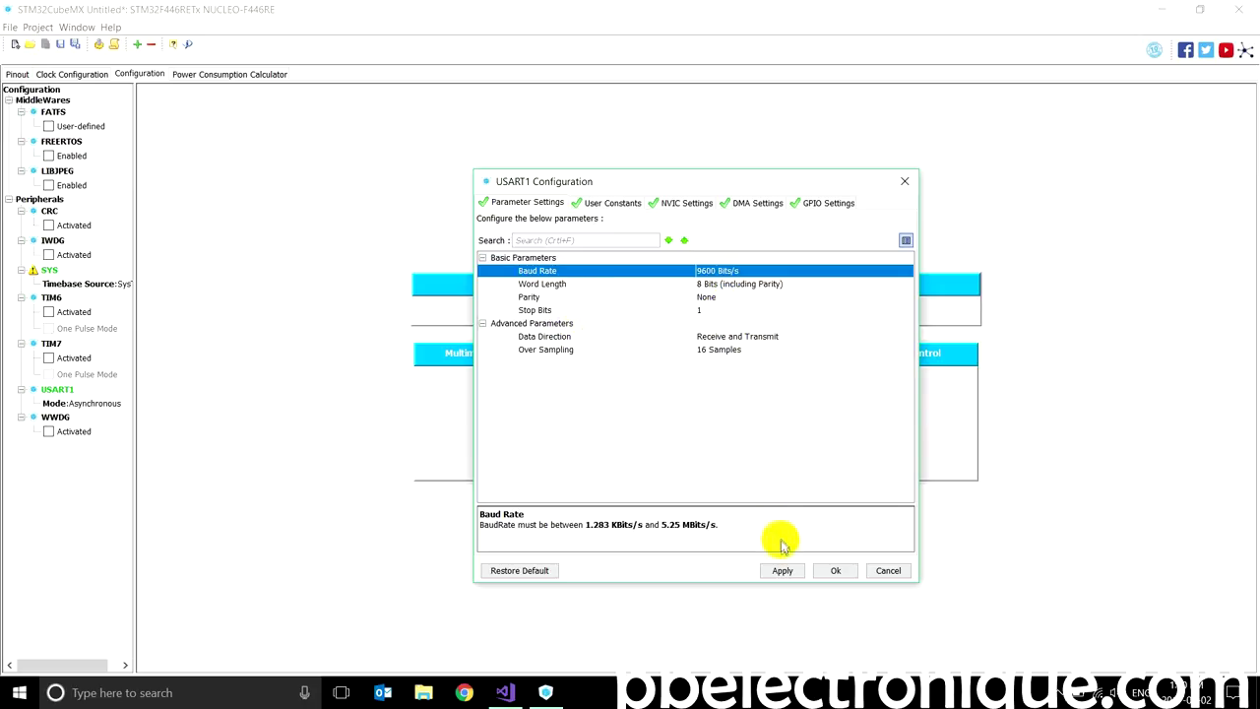
pyautogui.click(832, 571)
# Step: In the project settings, name the project UART and set its location to the Librairie folder inside STM_UART
pyautogui.click(37, 28)
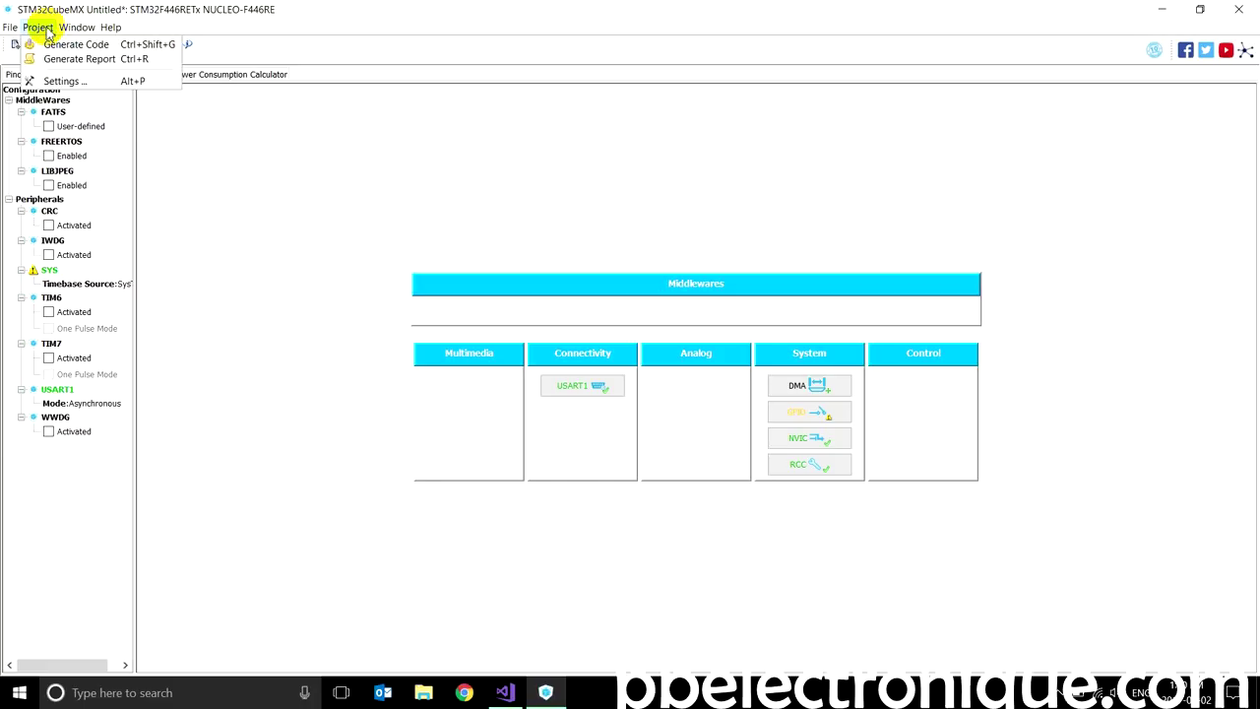
pyautogui.click(69, 79)
pyautogui.click(516, 191)
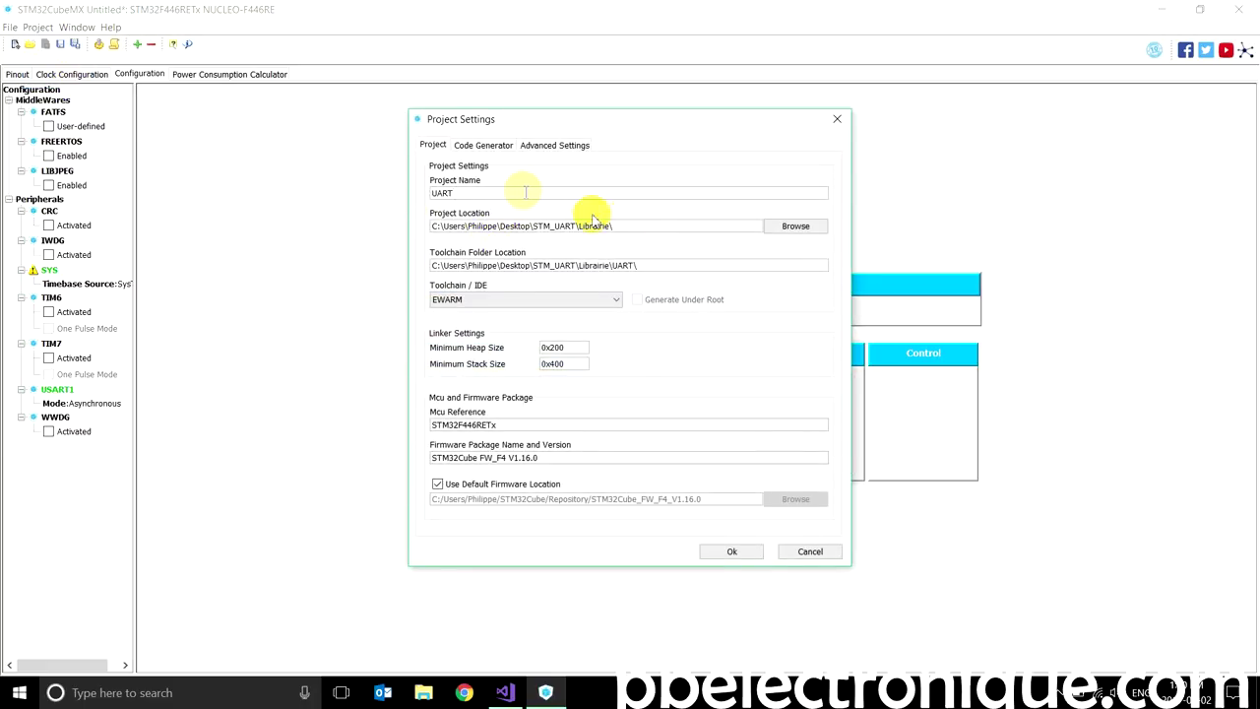
pyautogui.click(785, 227)
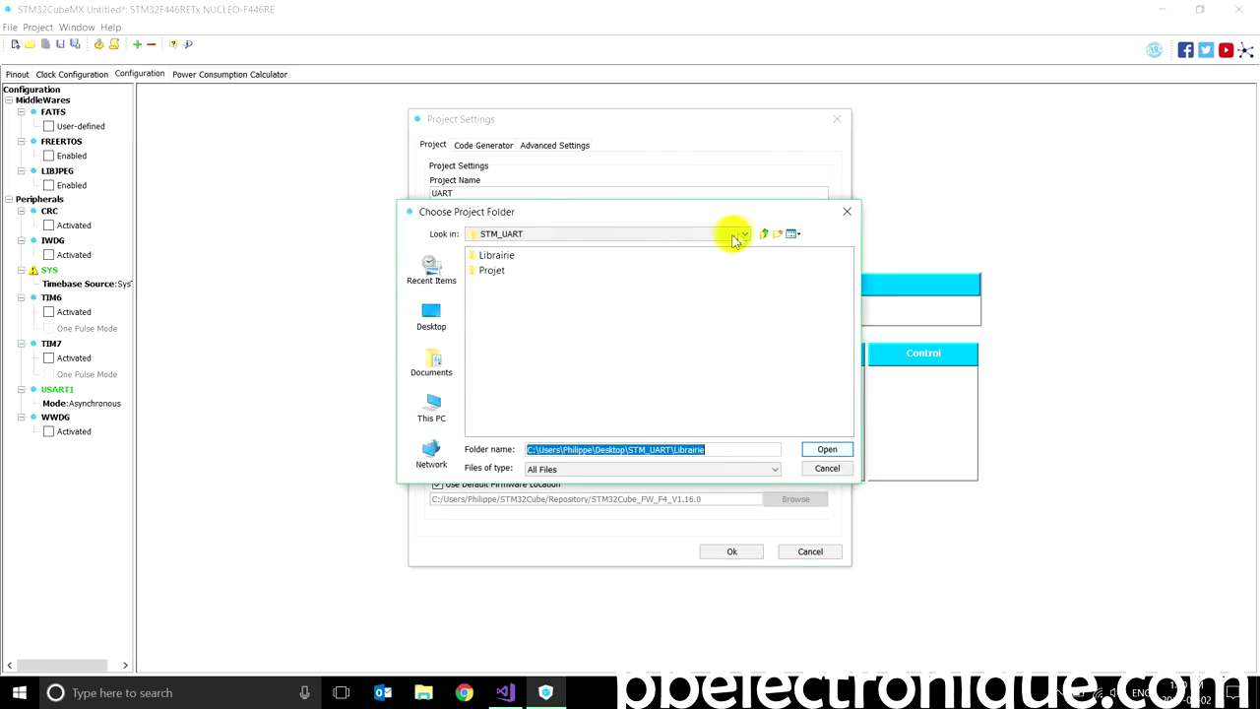
pyautogui.click(541, 233)
pyautogui.click(554, 247)
pyautogui.doubleClick(490, 252)
pyautogui.click(824, 449)
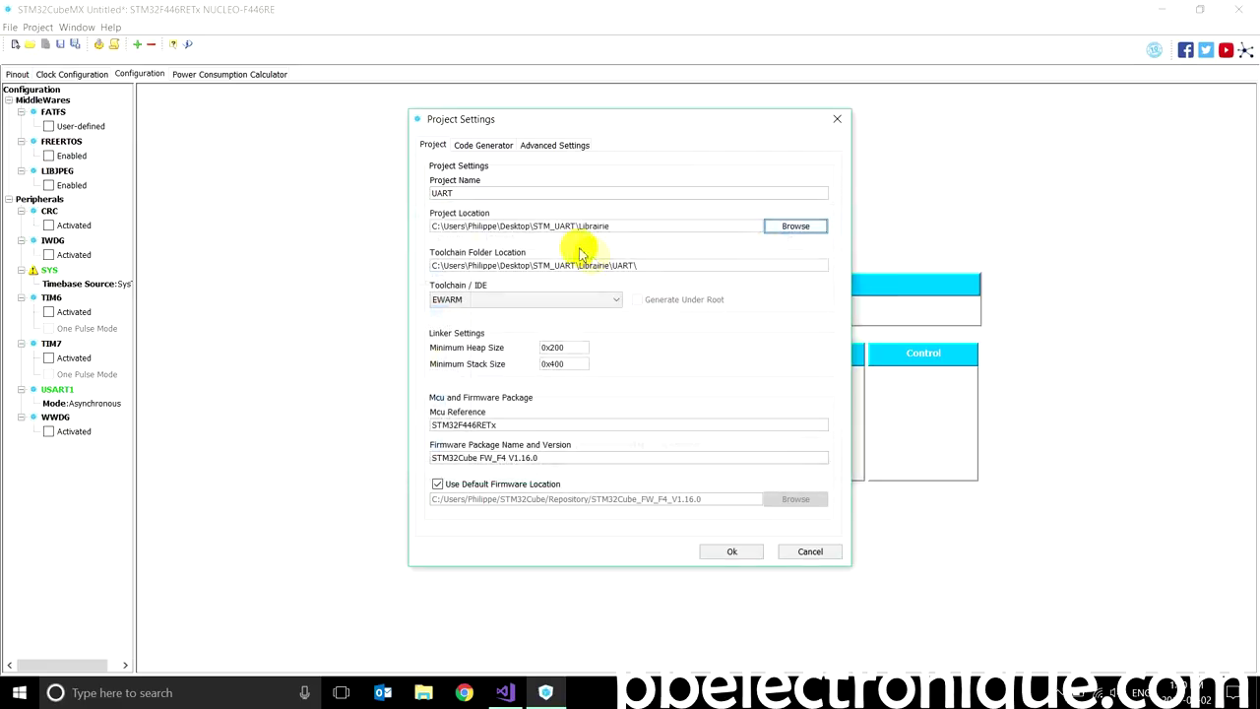
# Step: Set the toolchain to TrueSTUDIO and have necessary library files added as reference in the toolchain project configuration file, accepting the project settings
pyautogui.click(532, 299)
pyautogui.click(503, 350)
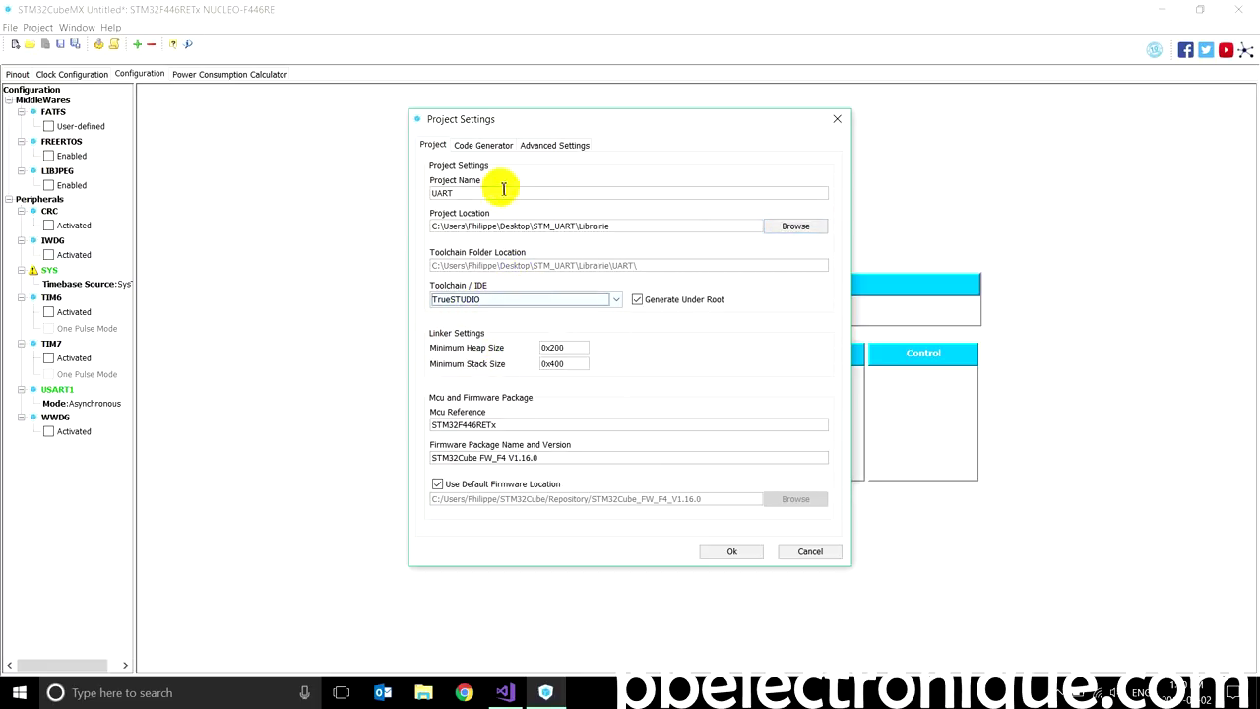
pyautogui.click(483, 144)
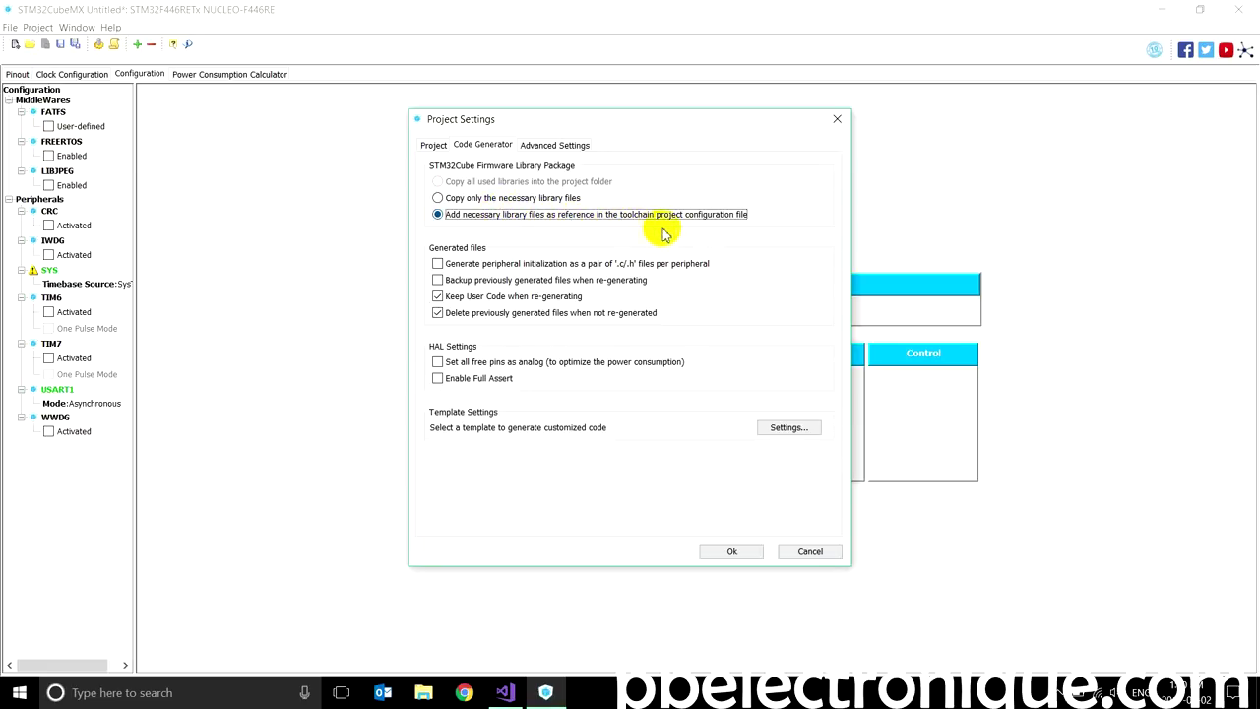
pyautogui.click(728, 551)
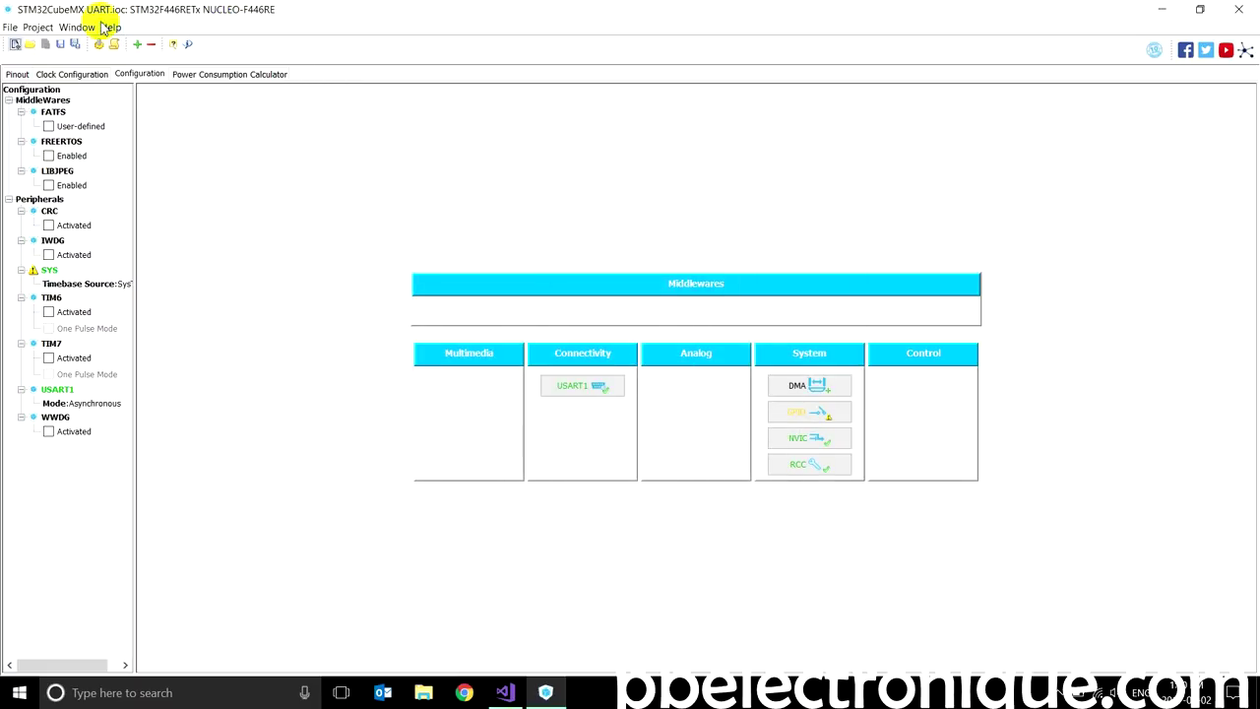
# Step: Generate the project code and dismiss the code generation dialog
pyautogui.click(37, 27)
pyautogui.click(69, 45)
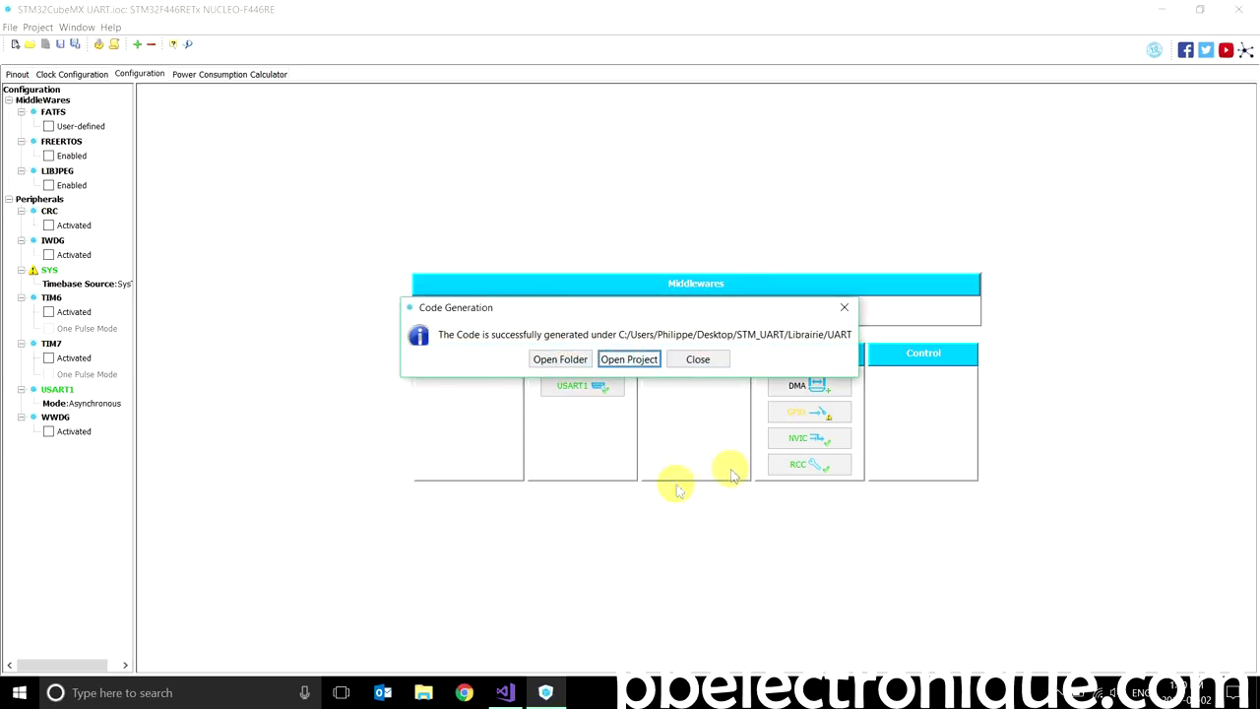
pyautogui.click(700, 358)
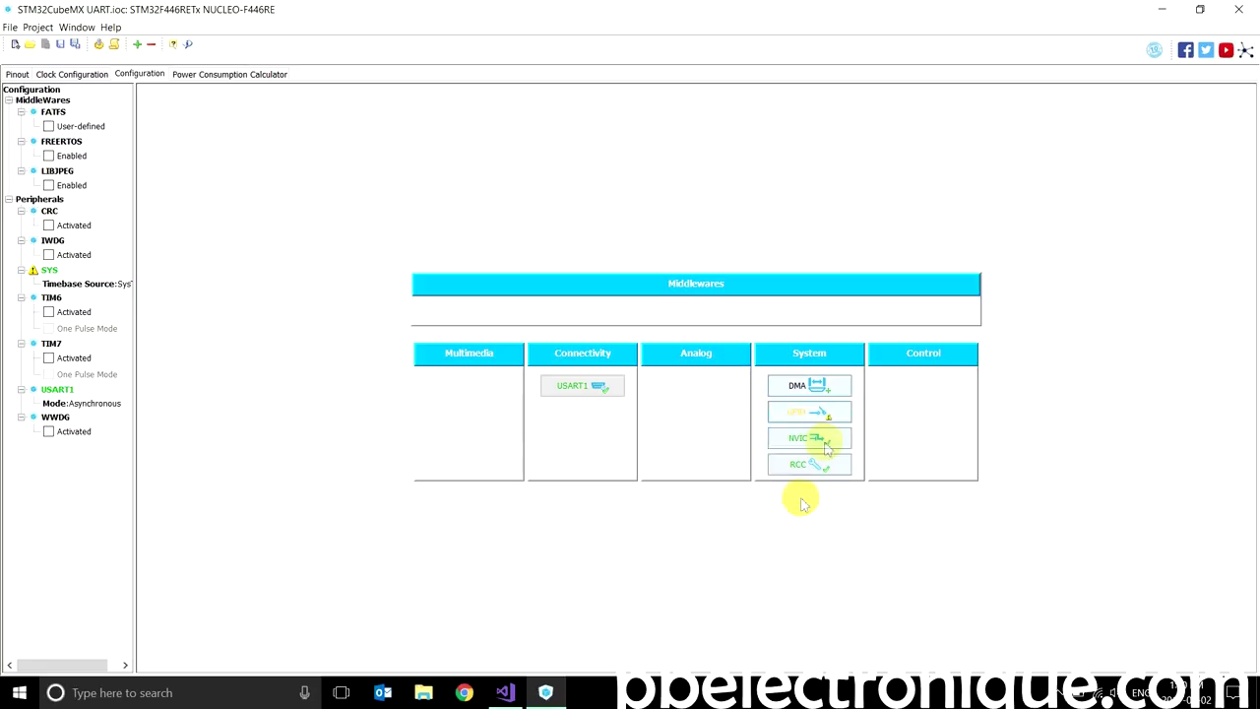
# Step: Switch to Visual Studio and start a new VisualGDB Embedded Project Wizard project named UART
pyautogui.click(504, 692)
pyautogui.click(15, 33)
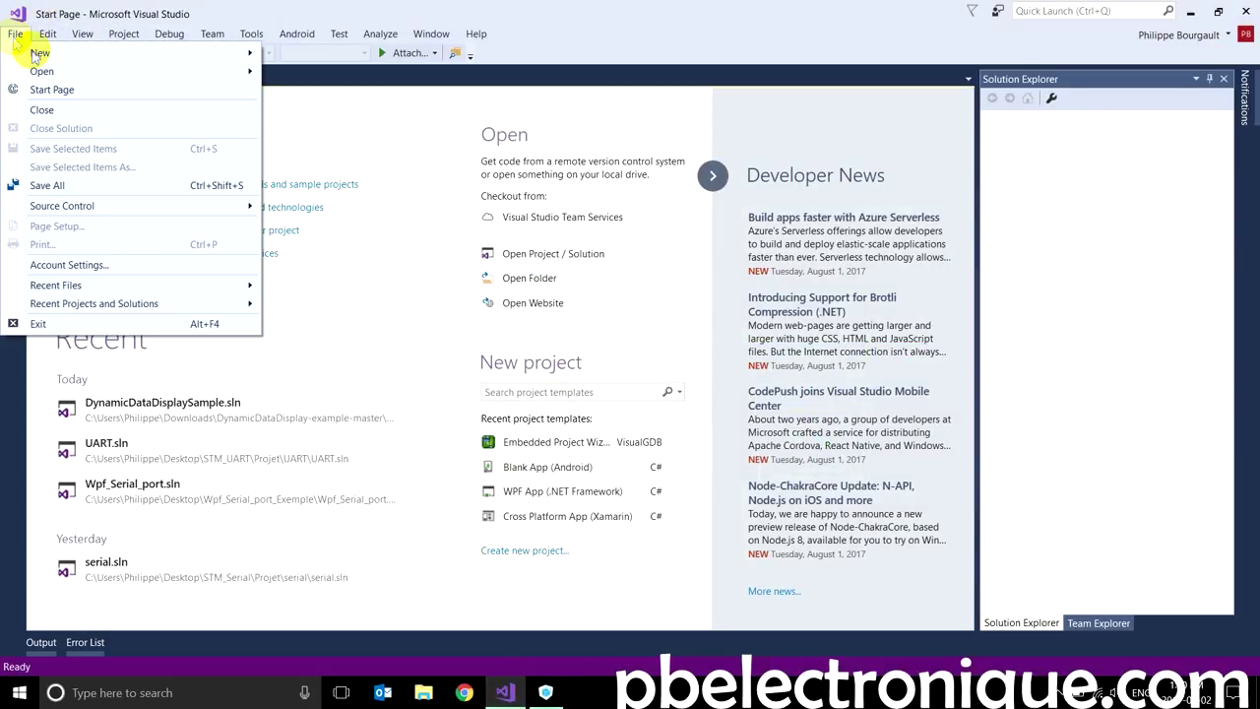
pyautogui.moveTo(140, 54)
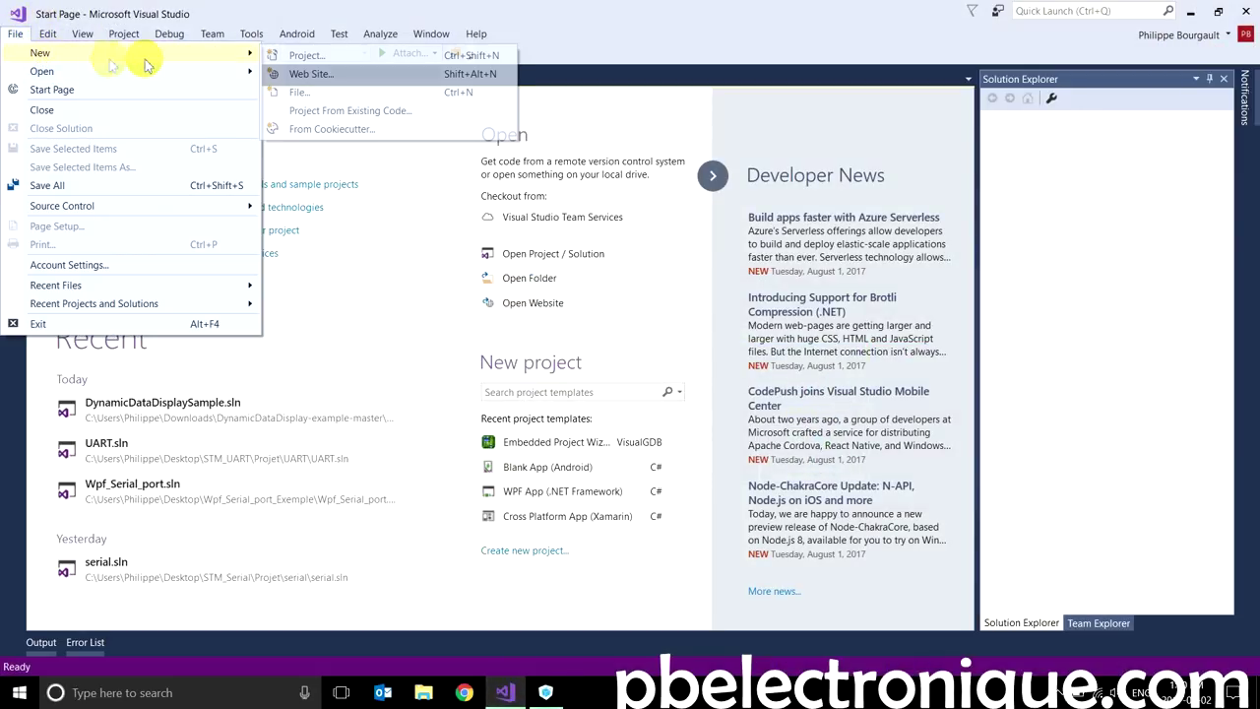
pyautogui.click(305, 56)
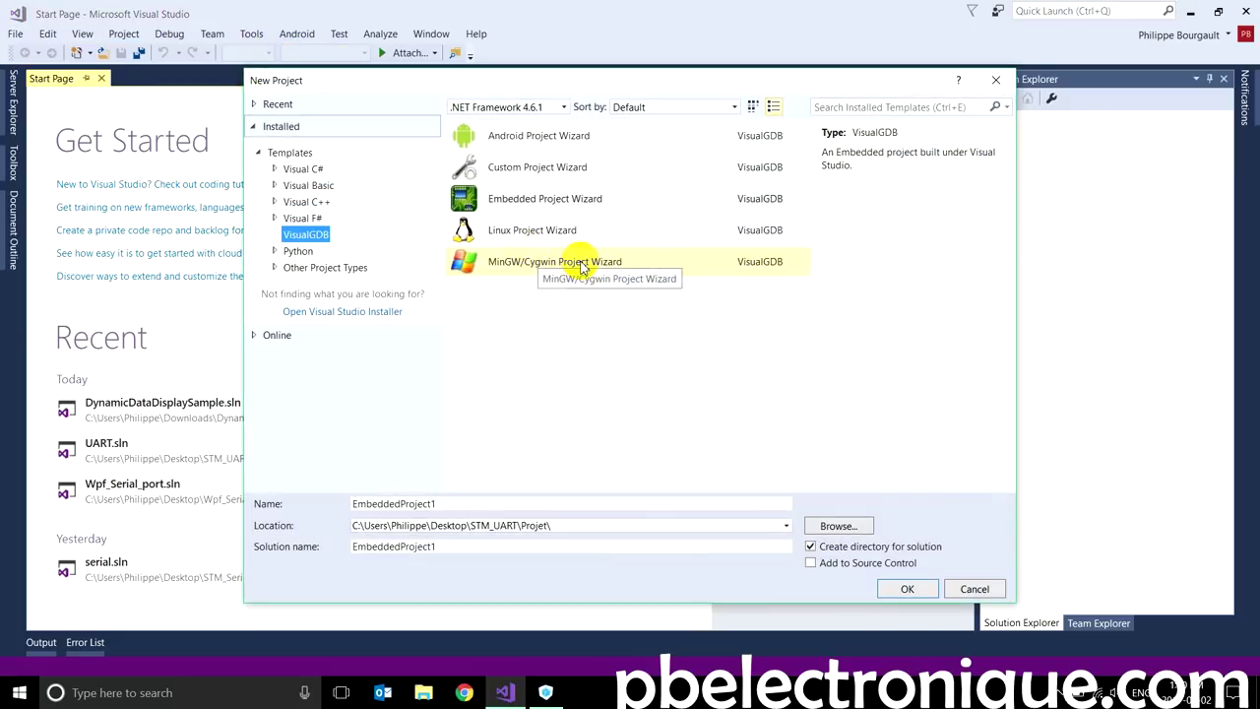
pyautogui.click(581, 199)
pyautogui.moveTo(492, 503); pyautogui.dragTo(337, 503)
pyautogui.write('UART')
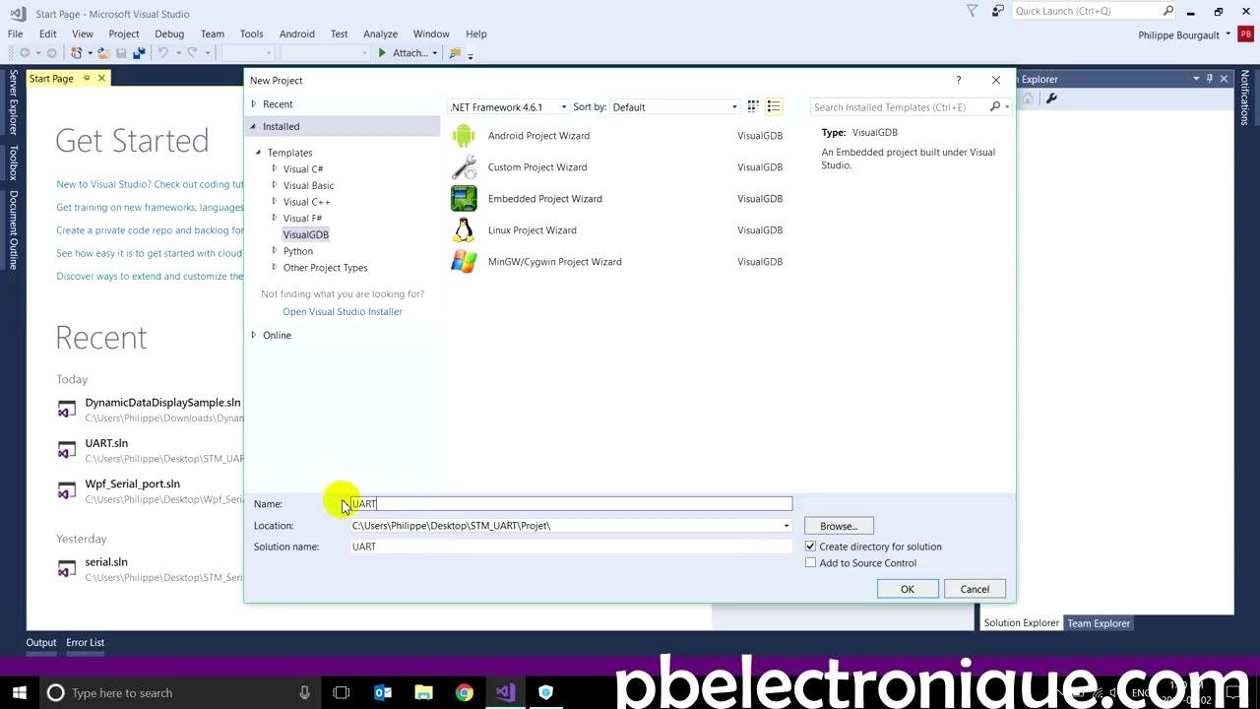
# Step: Set the project location to the Projet folder inside STM_UART and create the project
pyautogui.click(838, 525)
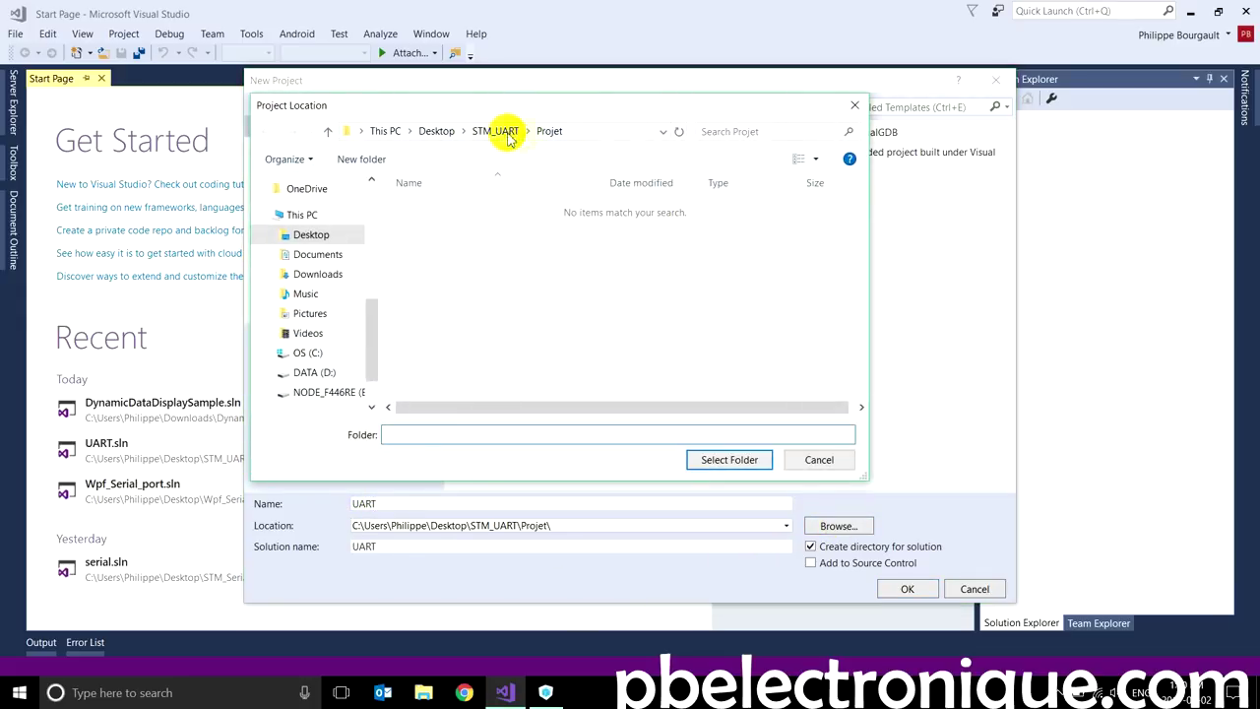
pyautogui.click(510, 134)
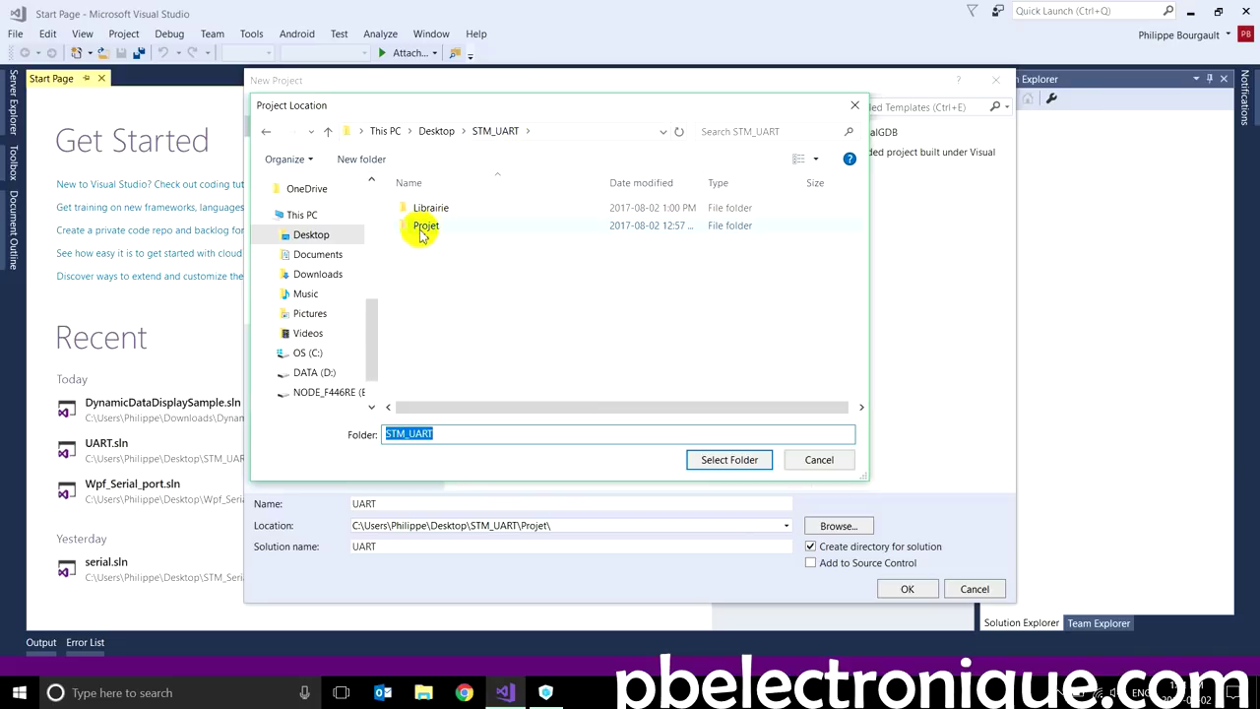
pyautogui.doubleClick(450, 227)
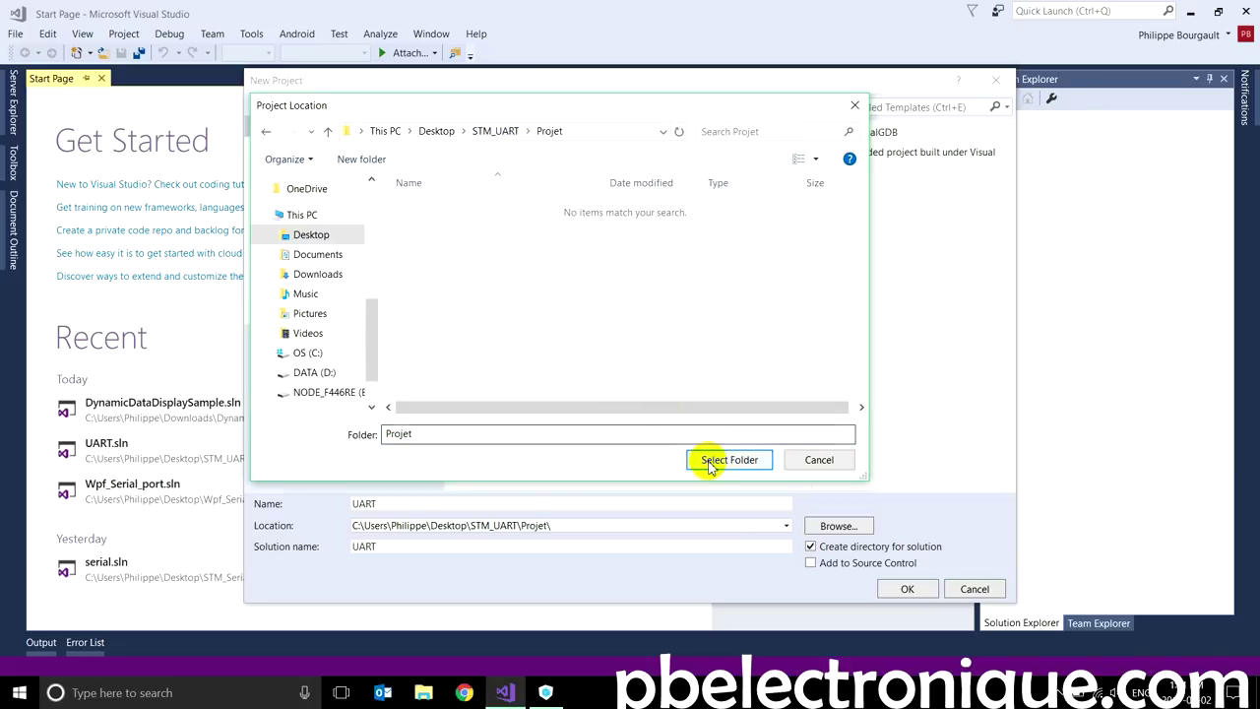
pyautogui.click(266, 131)
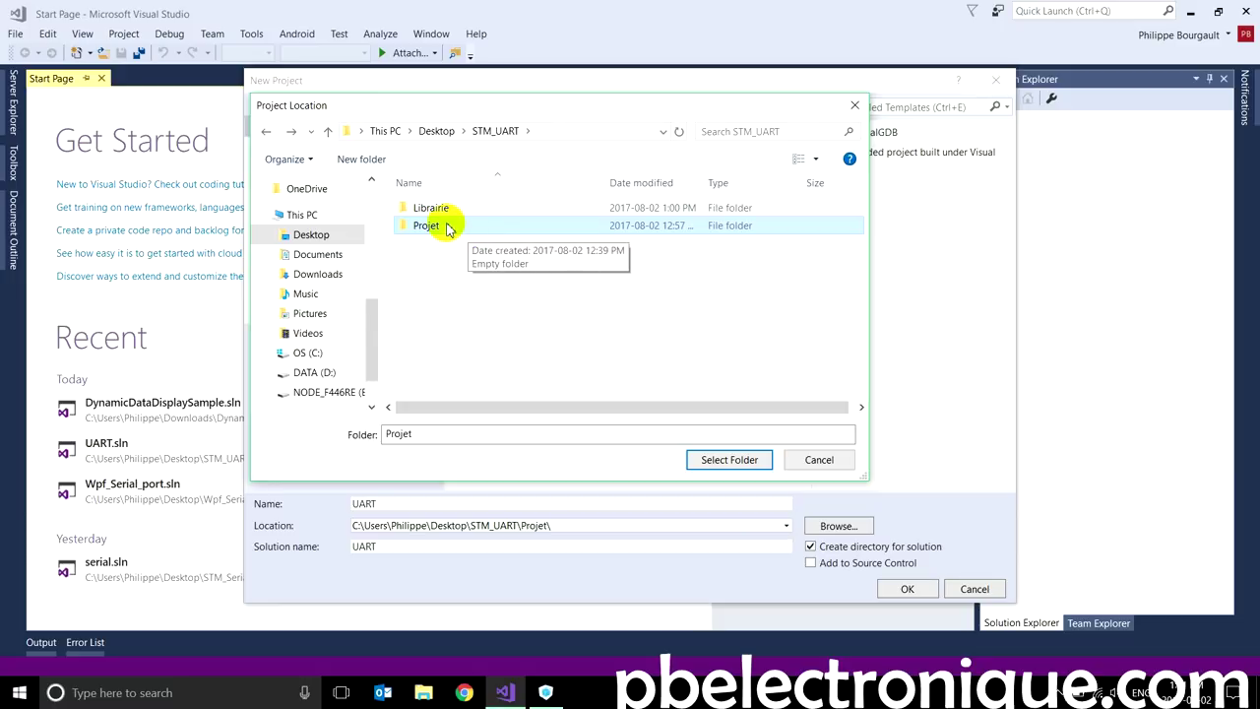
pyautogui.doubleClick(443, 226)
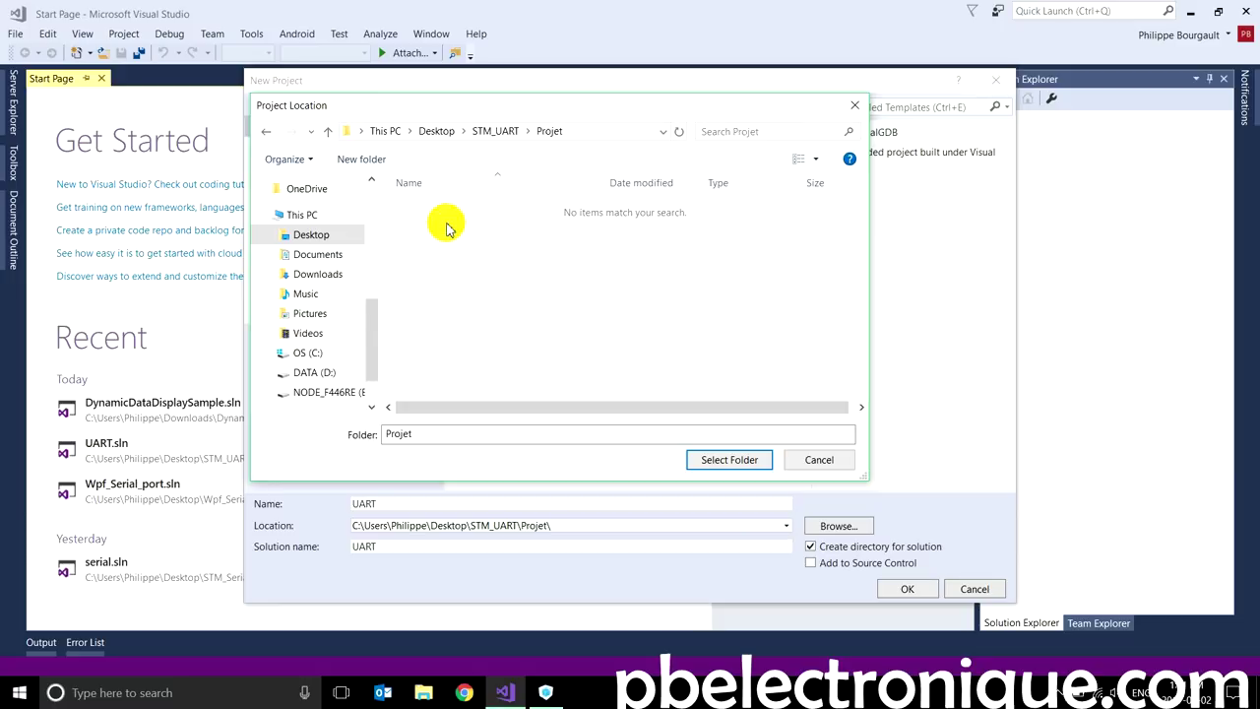
pyautogui.click(715, 463)
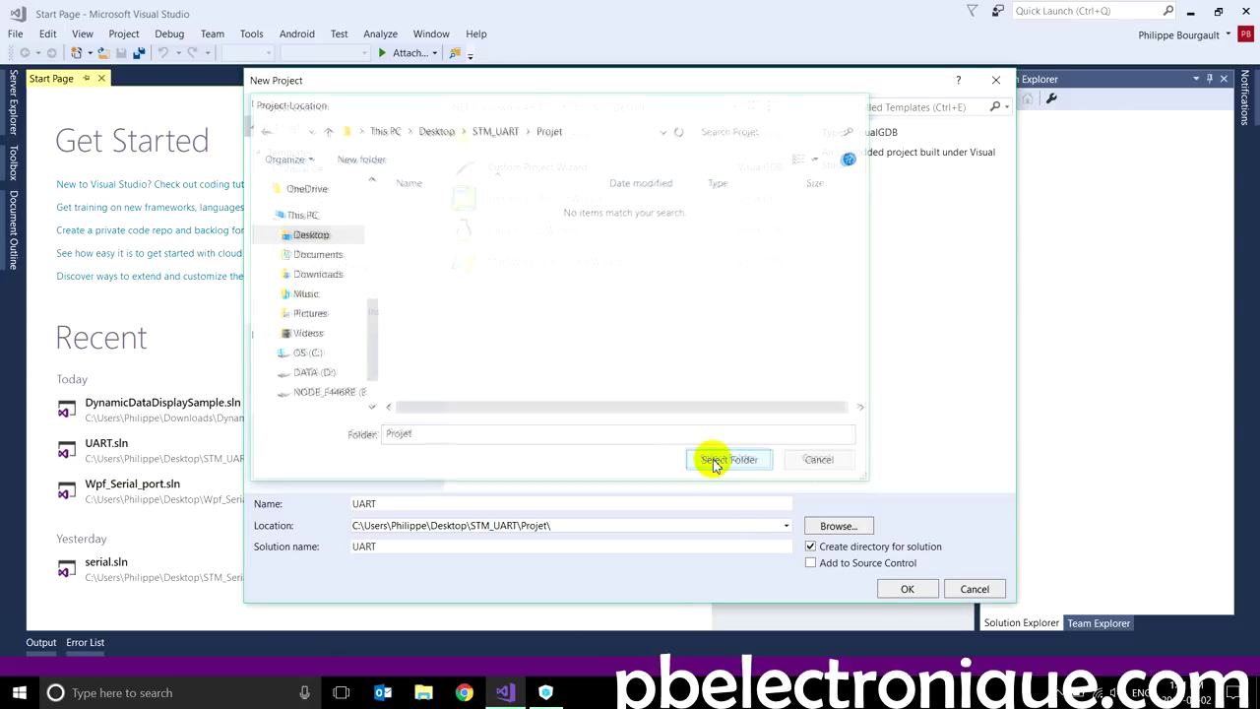
pyautogui.click(907, 590)
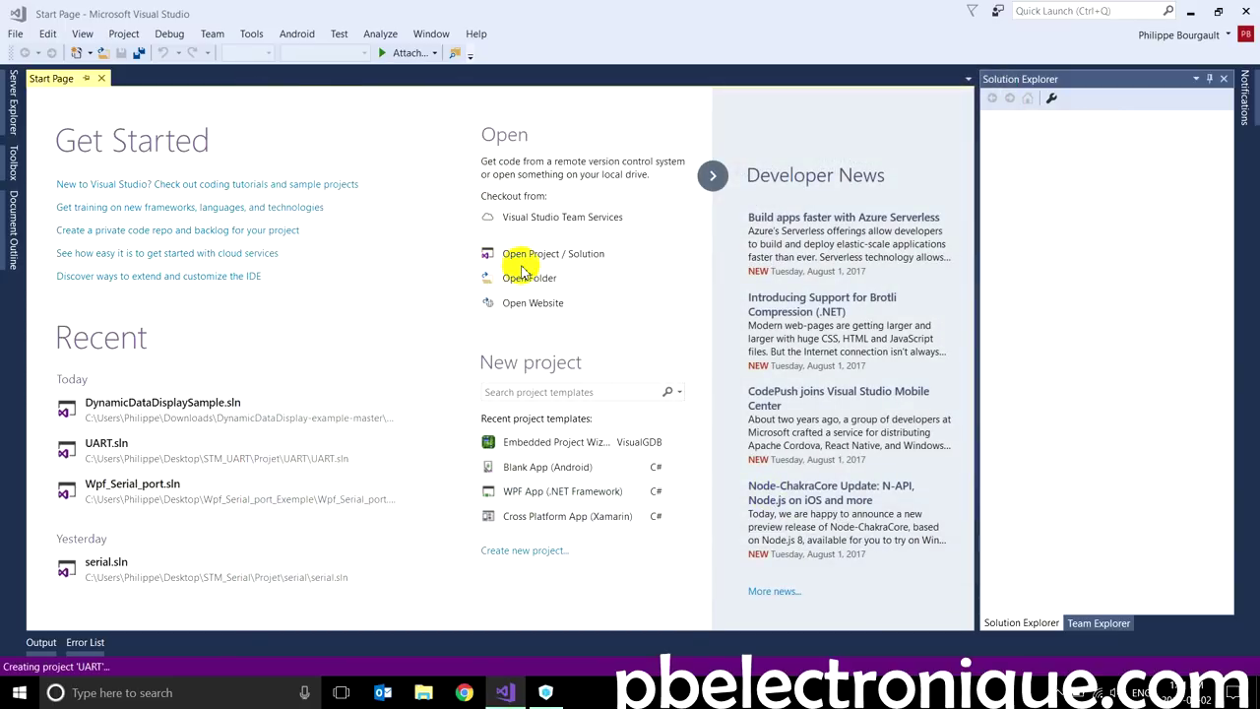
# Step: Accept importing a command-line project with a generated Makefile and copied files, and select the STM32F446RE as the target device
pyautogui.click(568, 388)
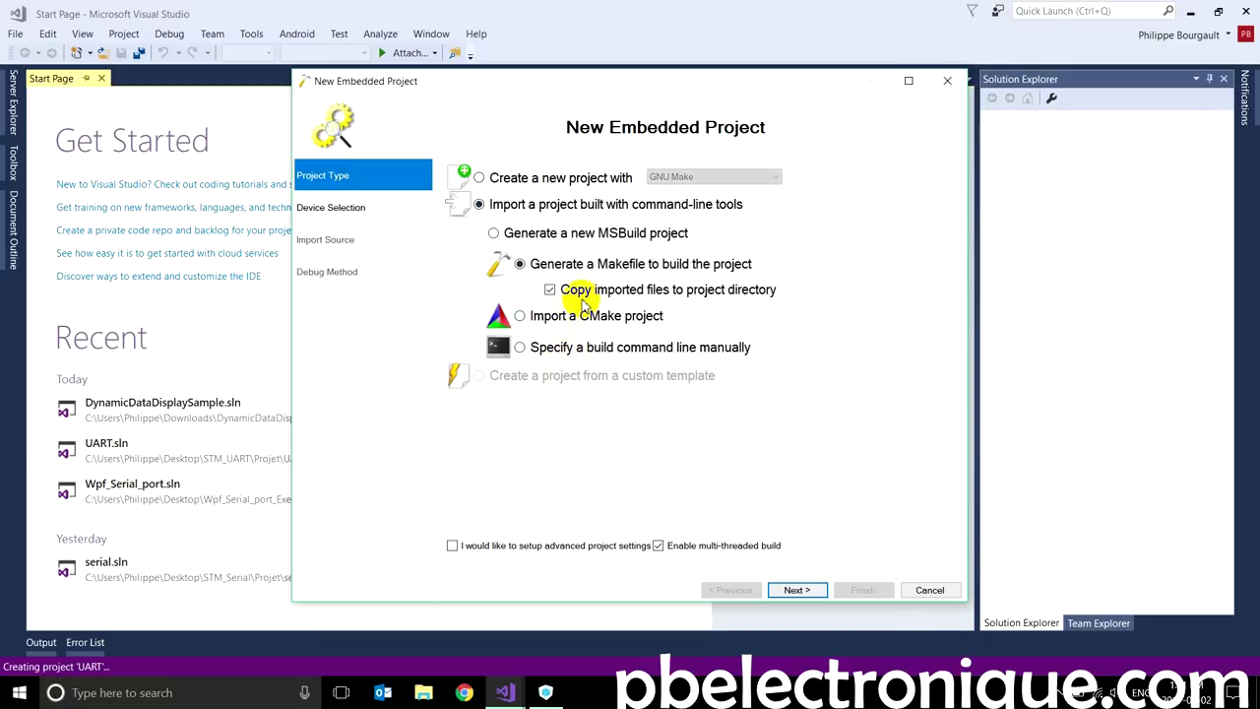
pyautogui.click(795, 590)
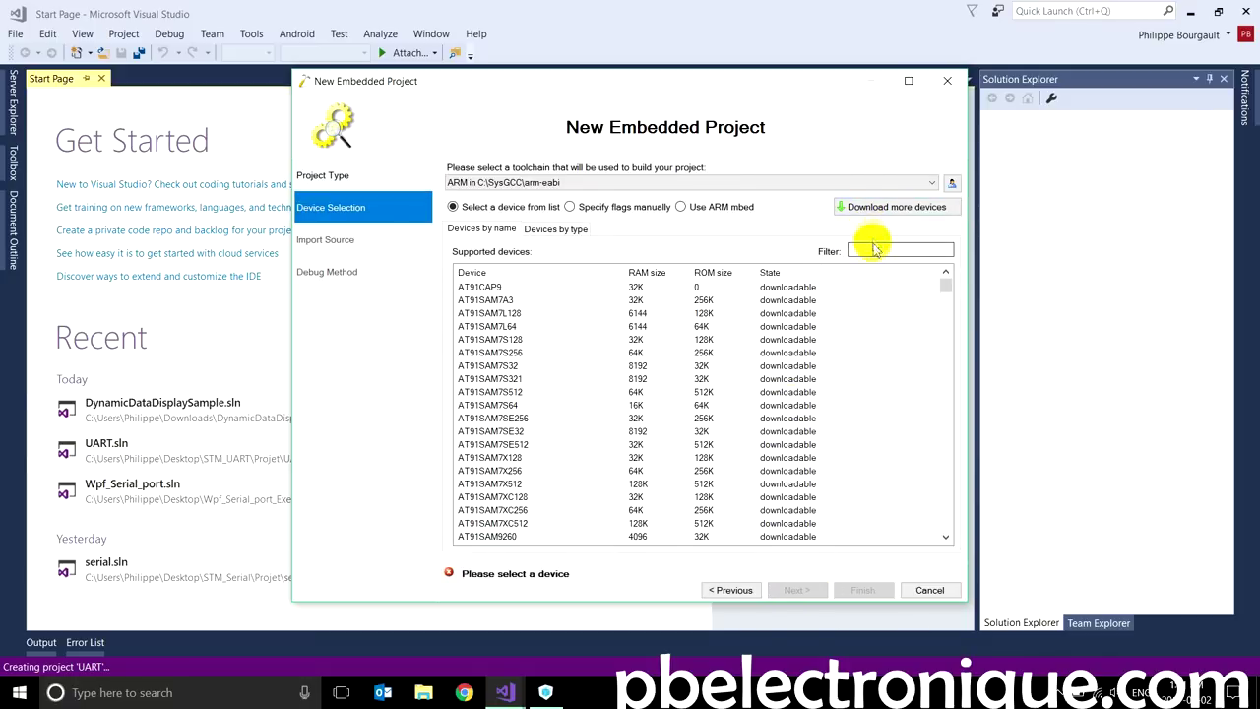
pyautogui.write('stm')
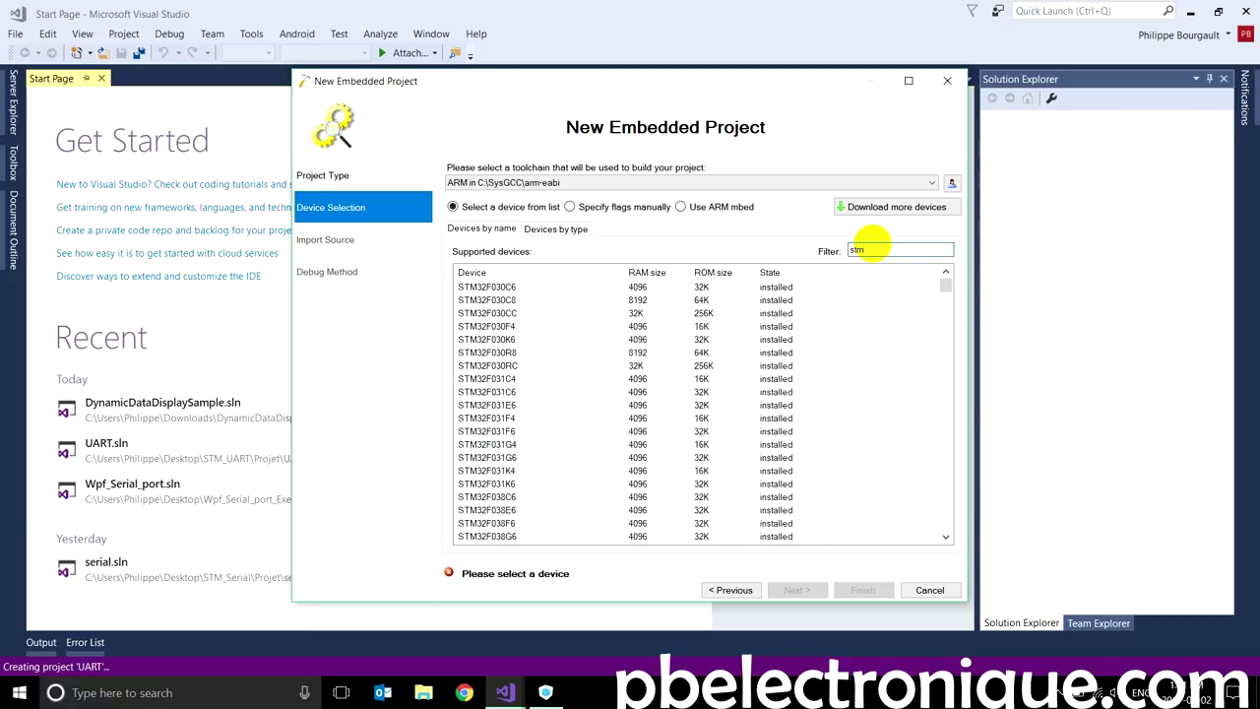
pyautogui.write('32f446')
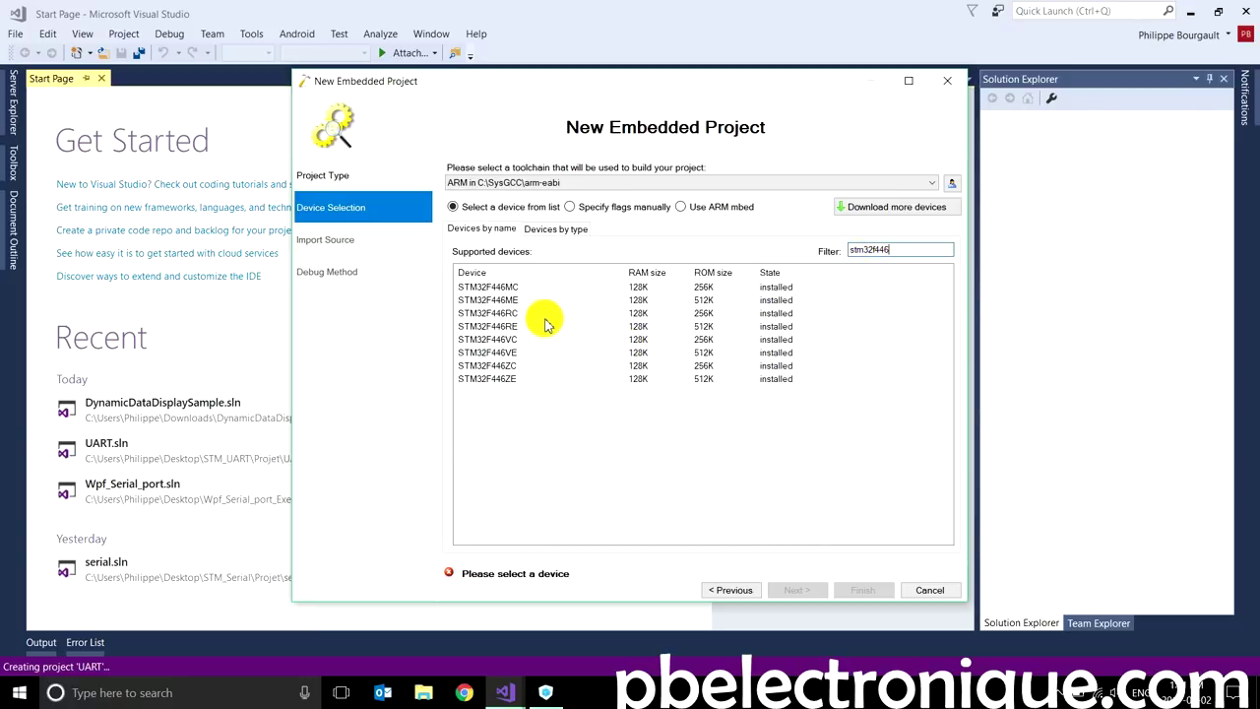
pyautogui.click(537, 326)
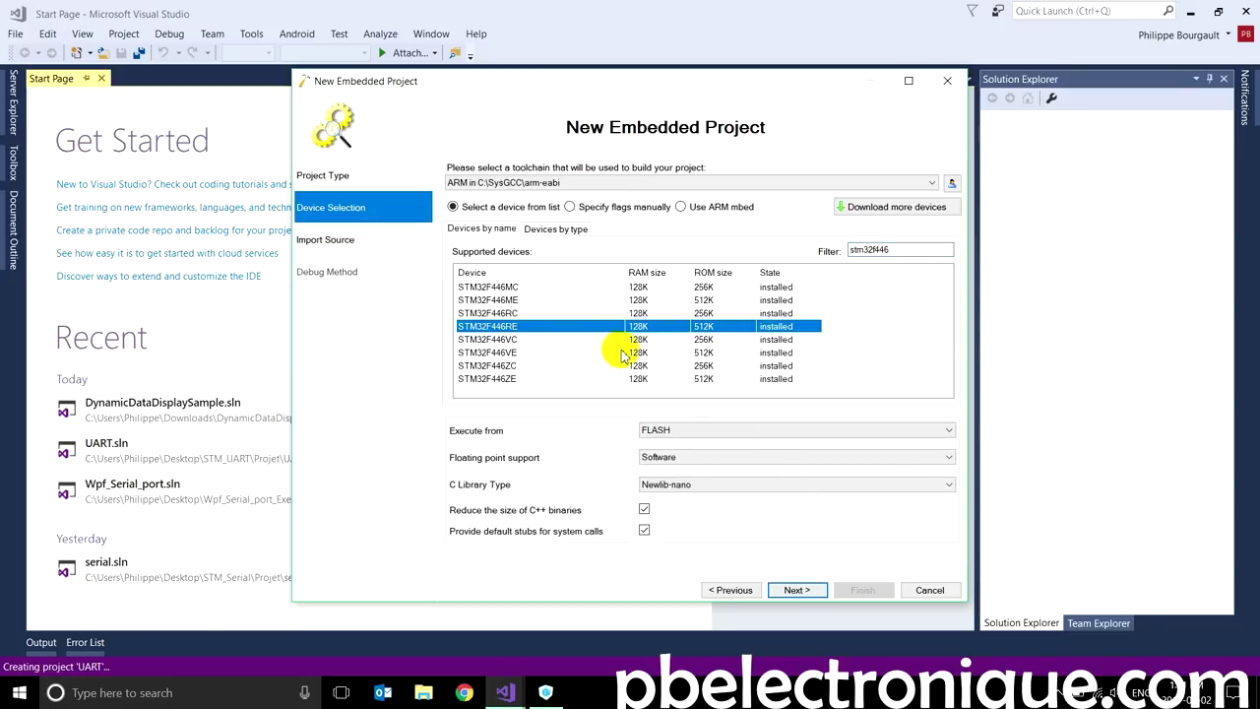
pyautogui.click(805, 589)
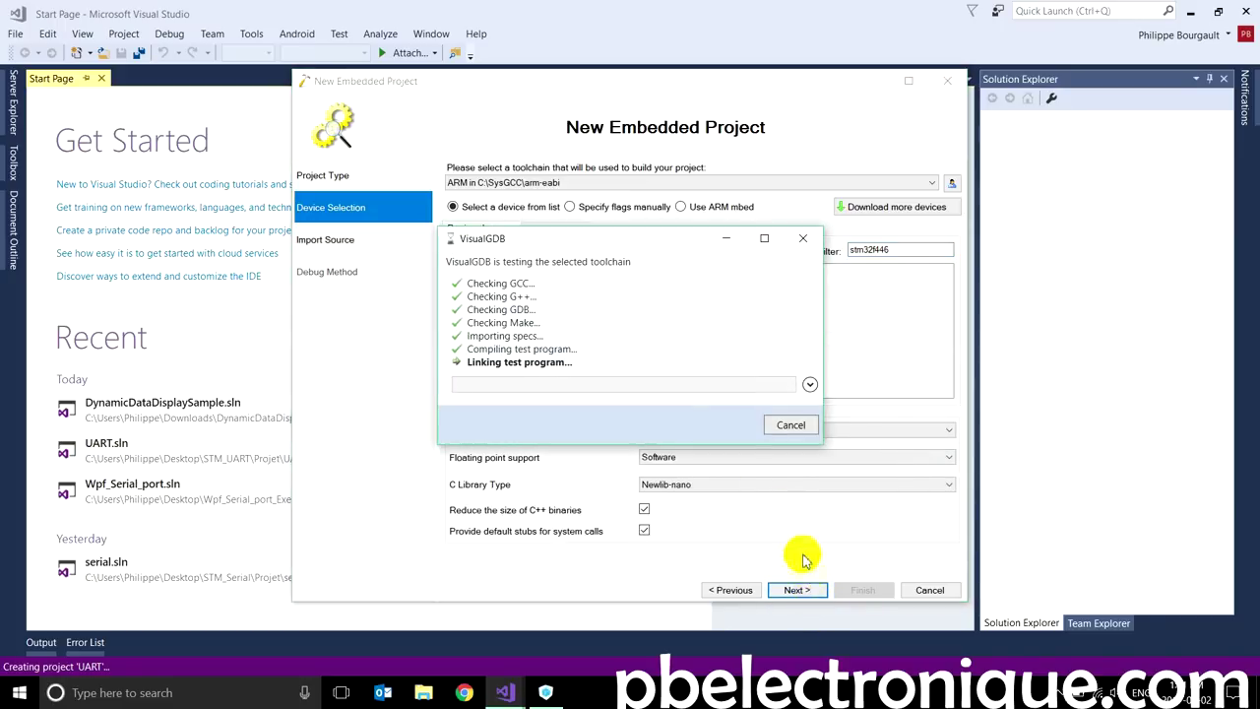
# Step: Set the imported source directory to the Src folder under STM_UART\Librairie\UART on the Desktop and continue to the debug method
pyautogui.click(948, 200)
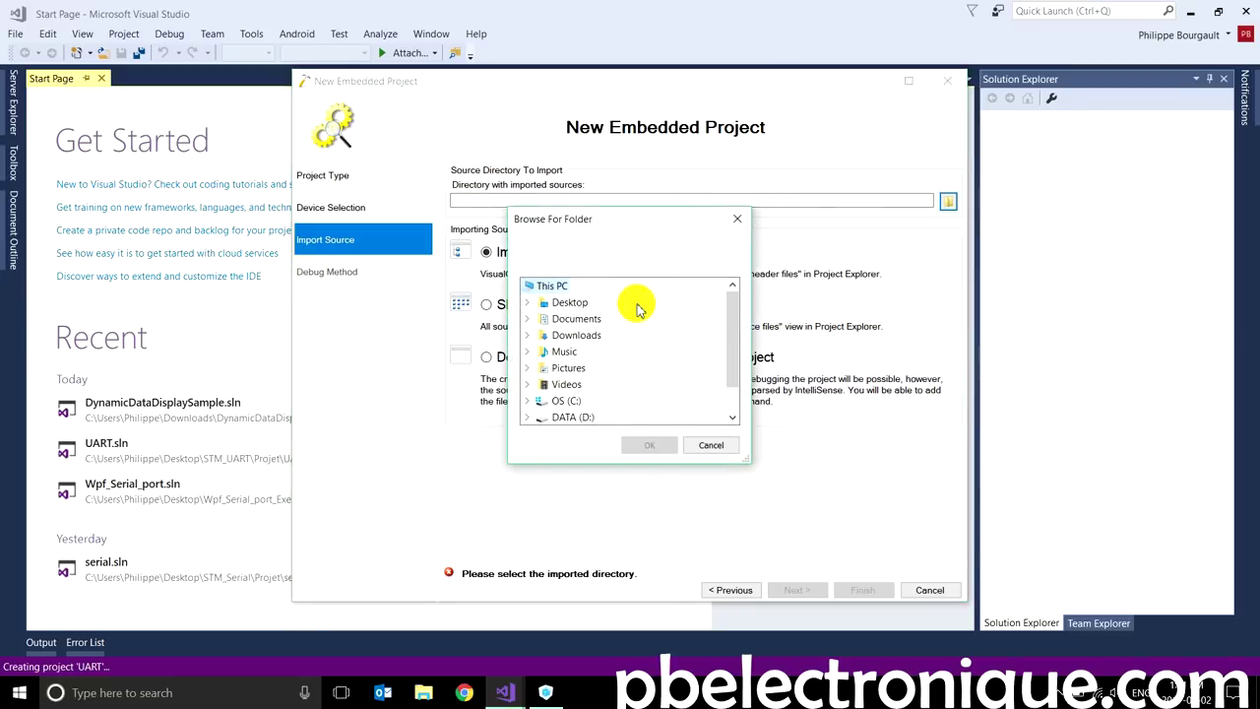
pyautogui.doubleClick(569, 303)
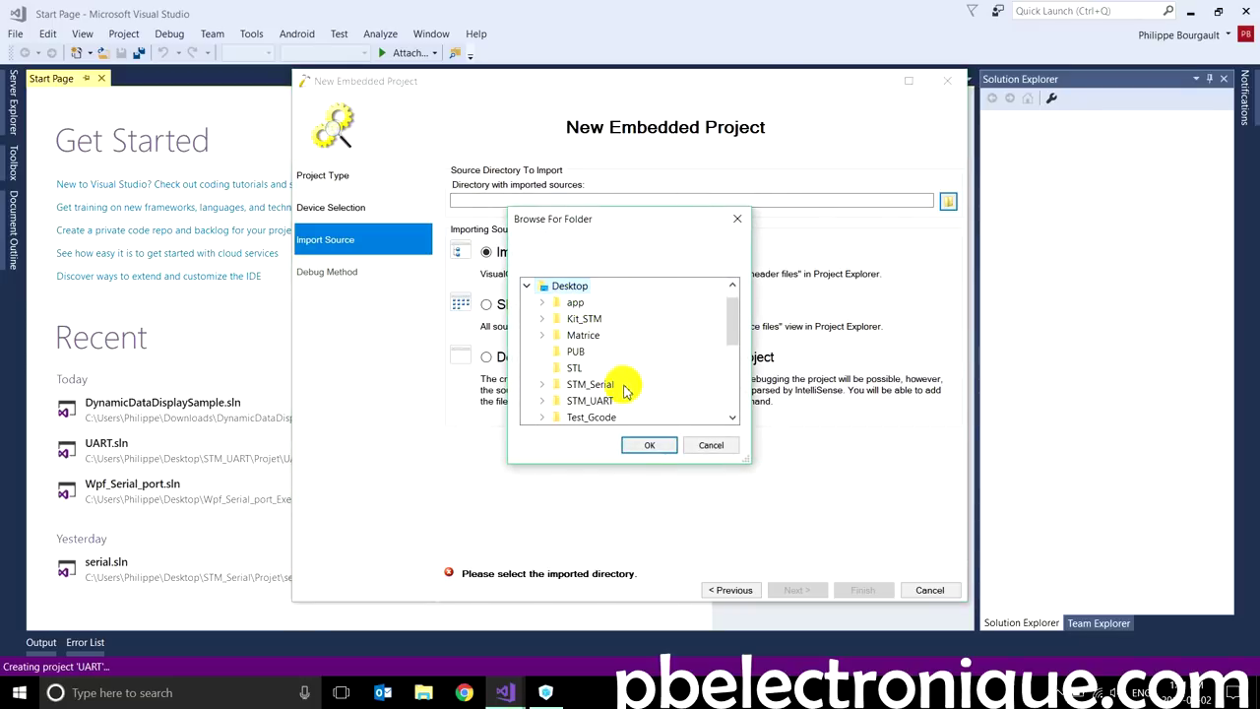
pyautogui.click(541, 400)
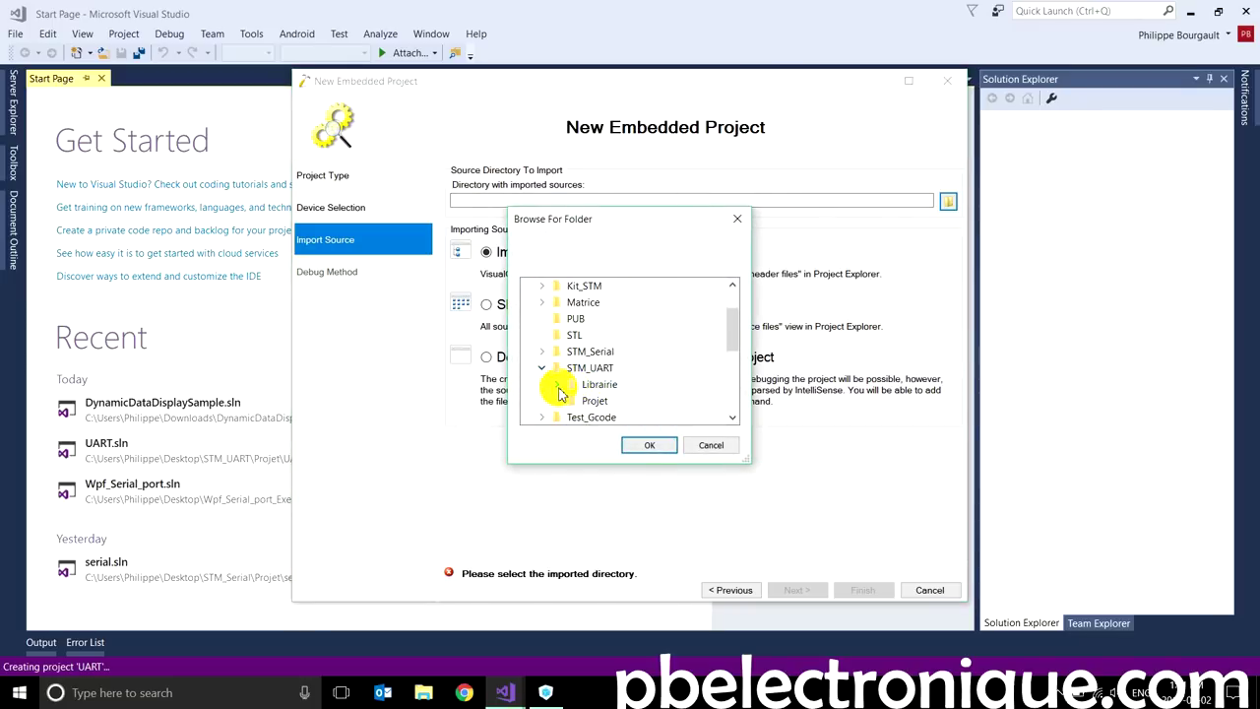
pyautogui.click(557, 386)
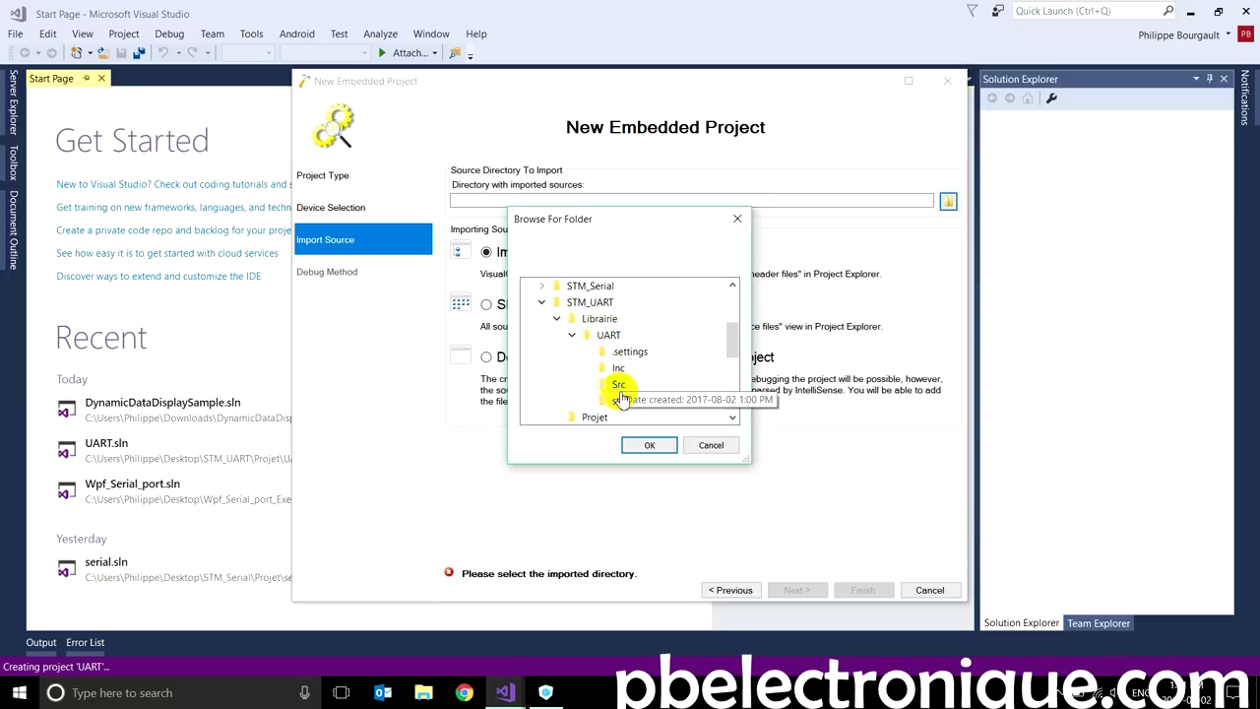
pyautogui.click(619, 385)
pyautogui.click(648, 445)
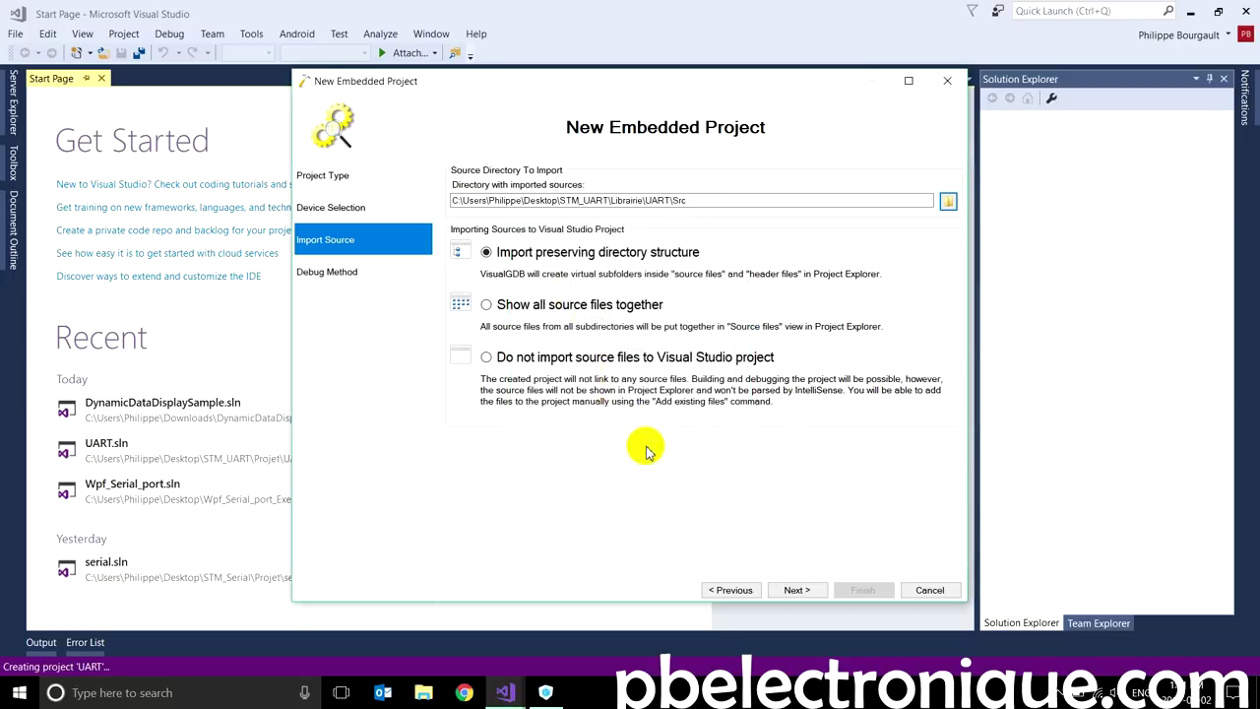
pyautogui.click(794, 588)
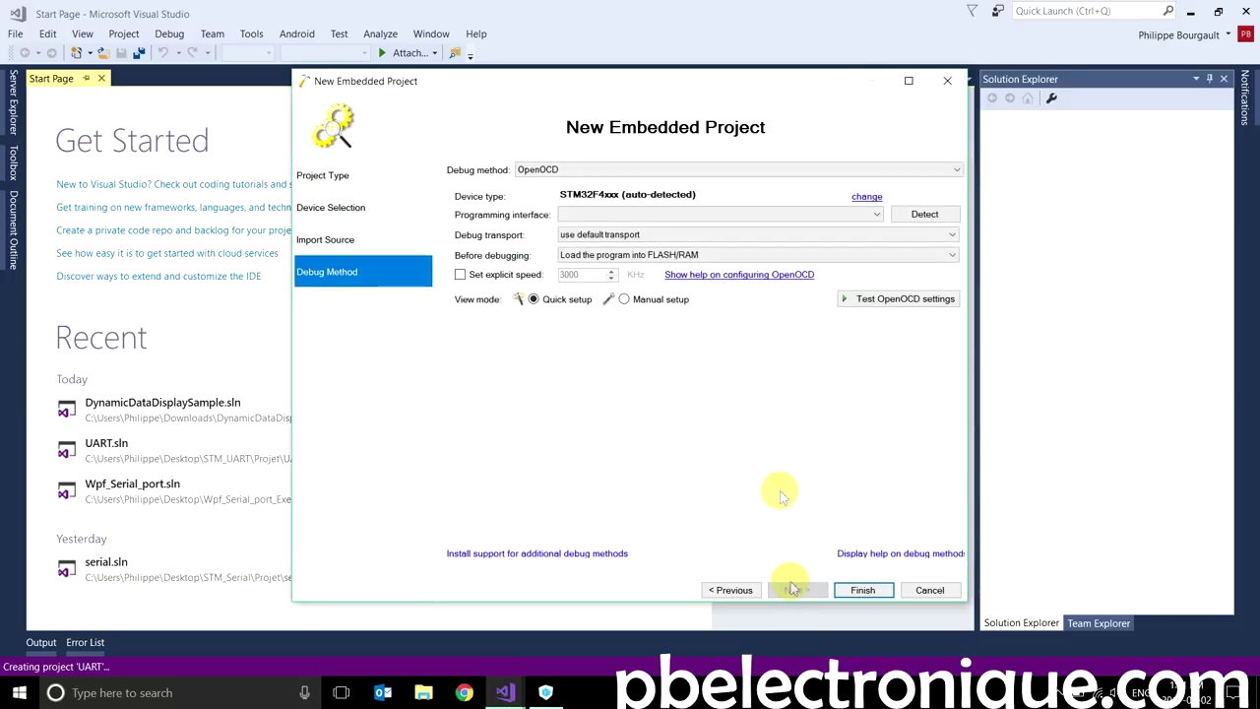
# Step: Test the OpenOCD debug settings for the board and finish the embedded project wizard
pyautogui.click(896, 303)
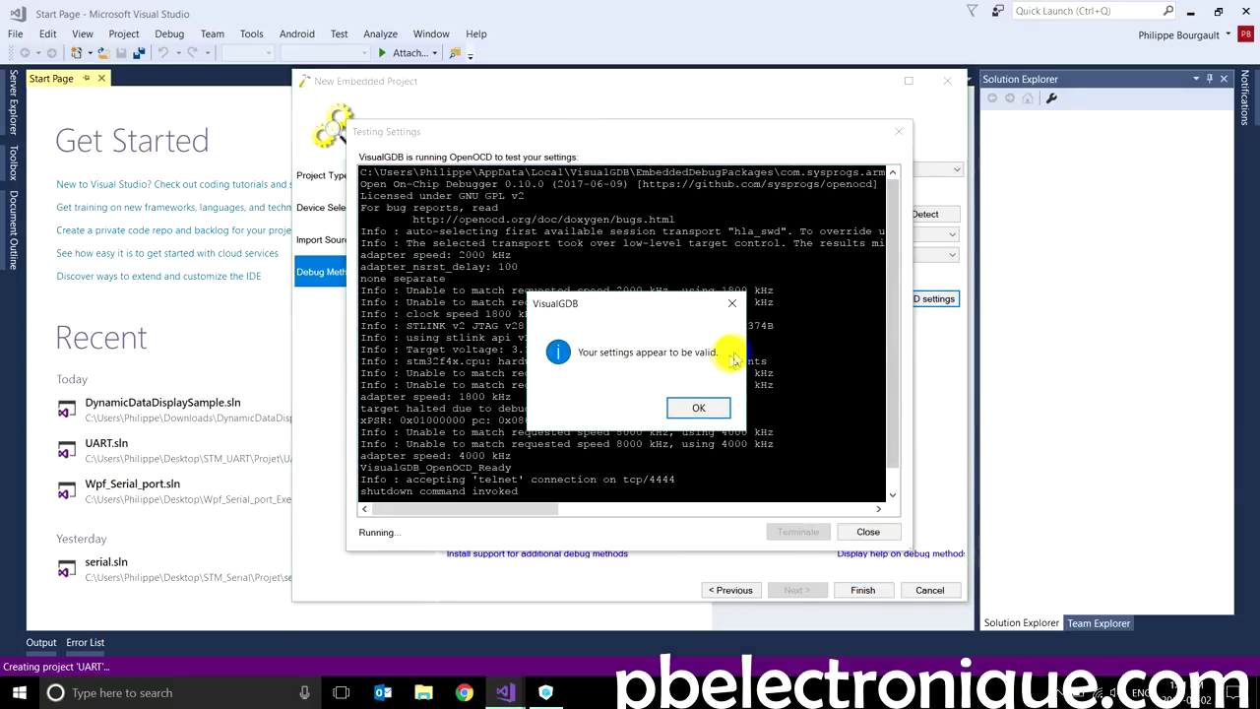
pyautogui.click(696, 410)
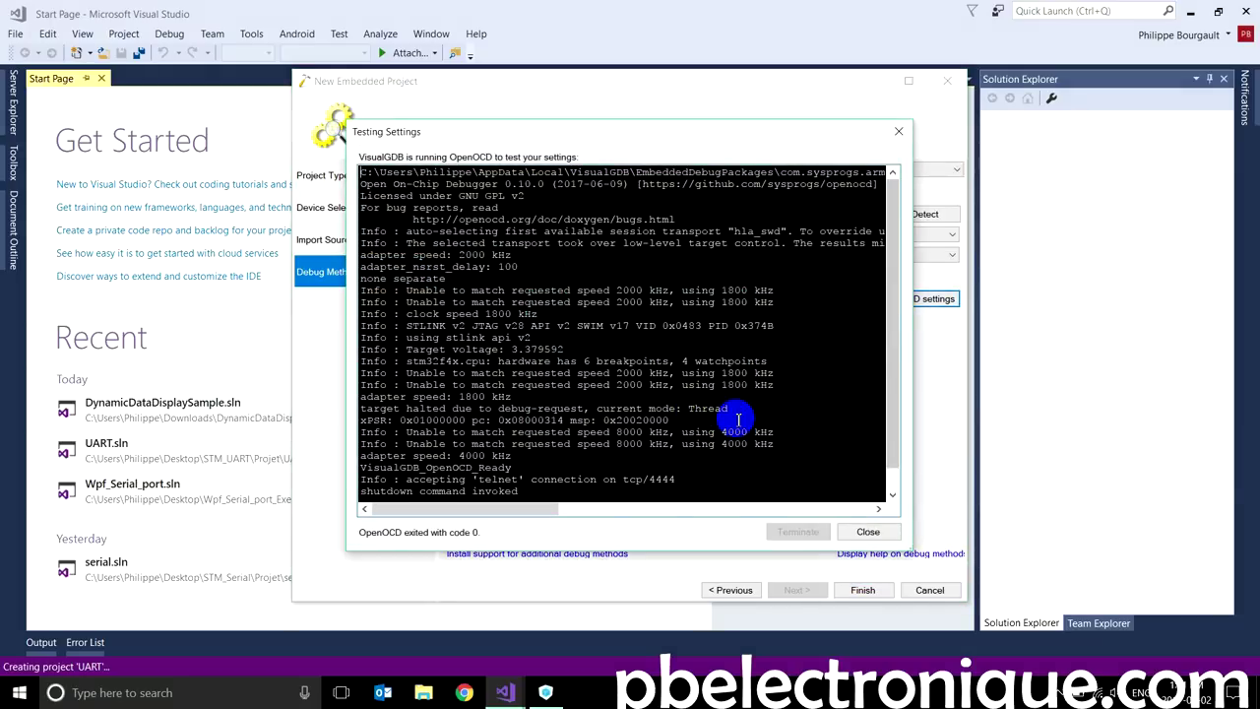
pyautogui.click(848, 531)
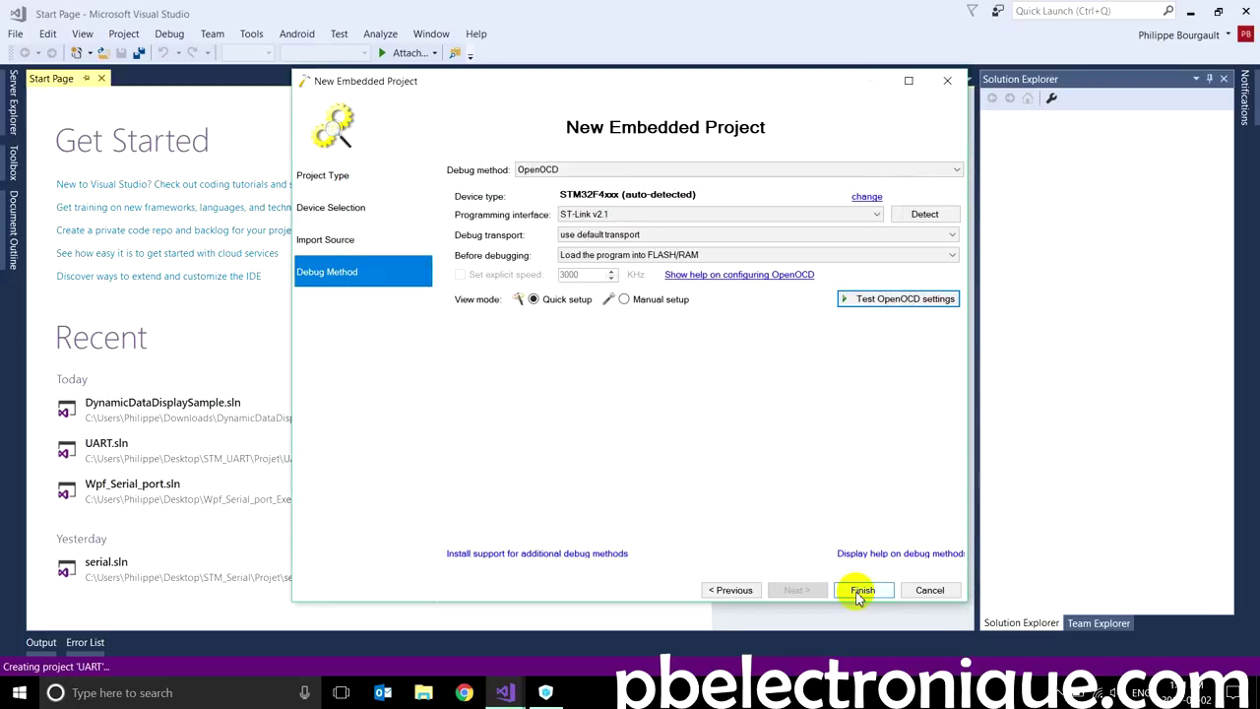
pyautogui.click(860, 589)
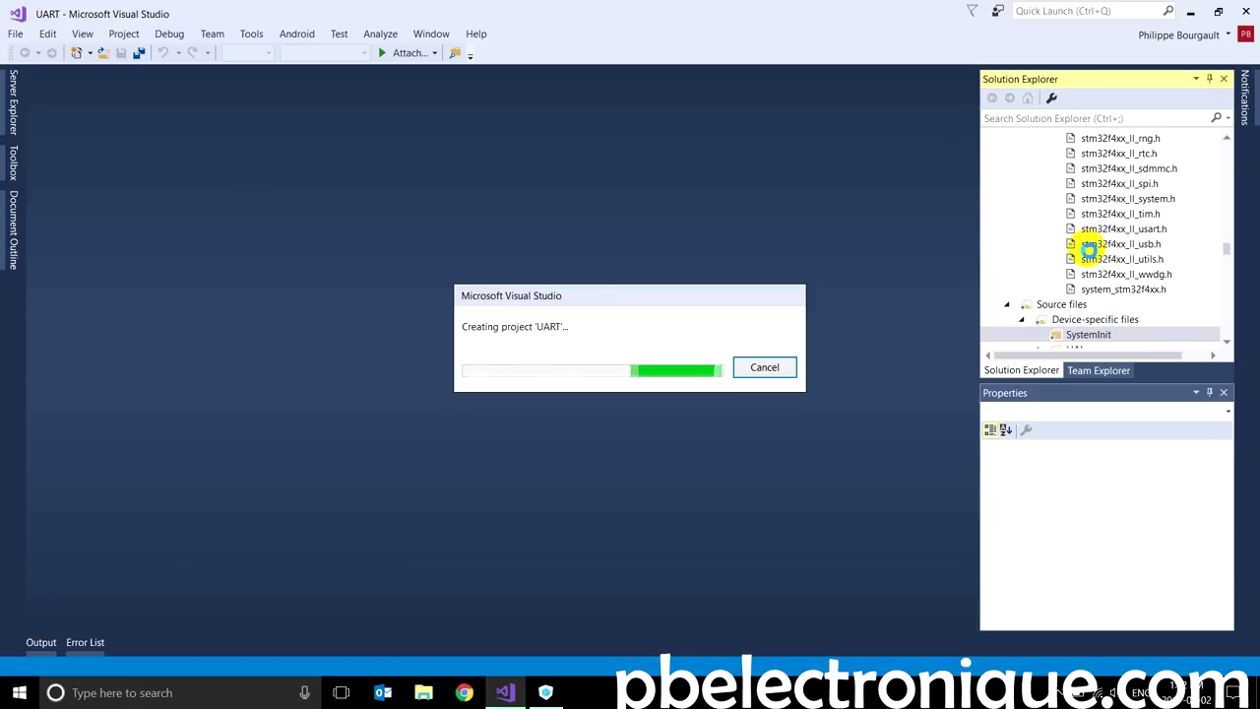
# Step: Collapse the HAL folders and remove the duplicate system_stm32f4xx.c directly under Source files, keeping the one in SystemInit
pyautogui.click(1034, 230)
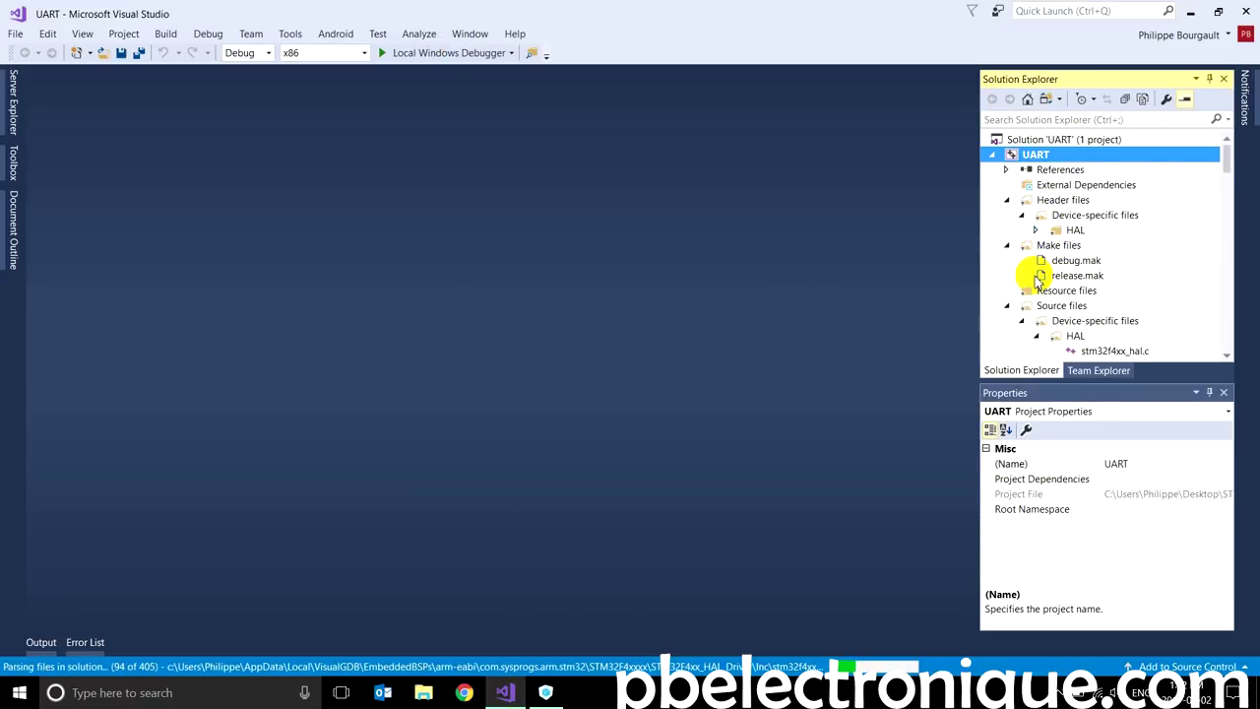
pyautogui.click(1036, 336)
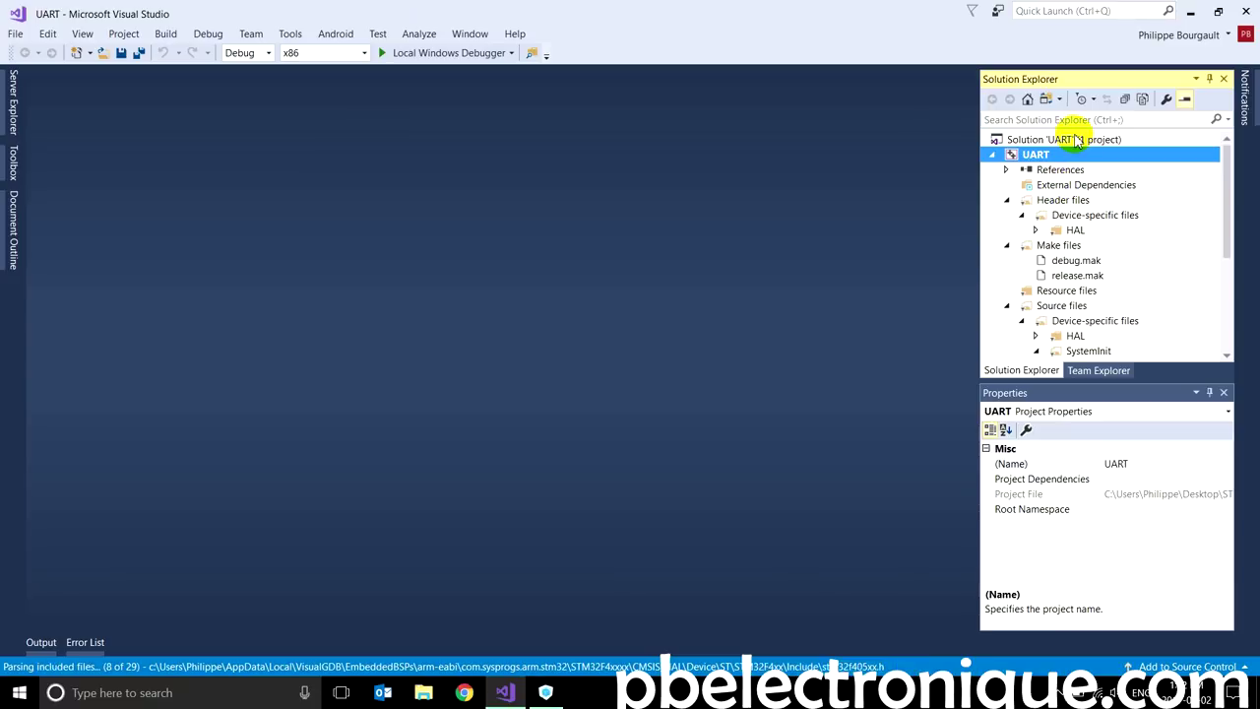
pyautogui.scroll(-3, 1063, 266)
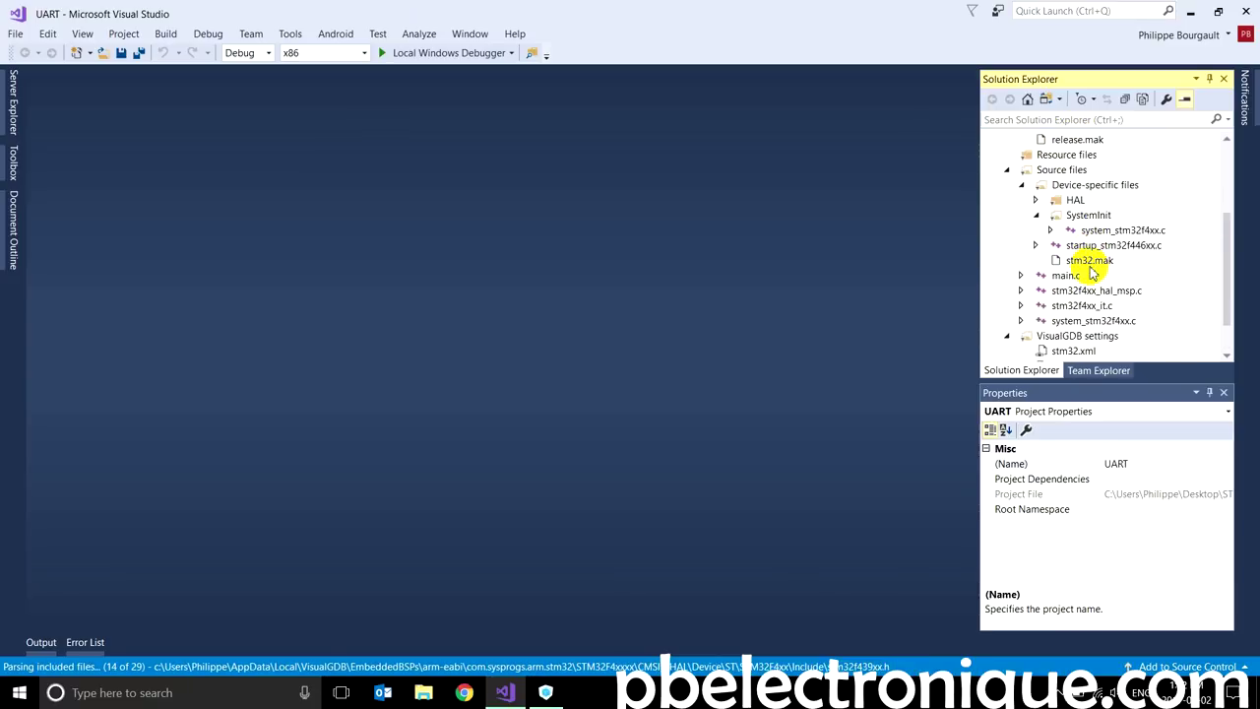
pyautogui.click(1078, 320)
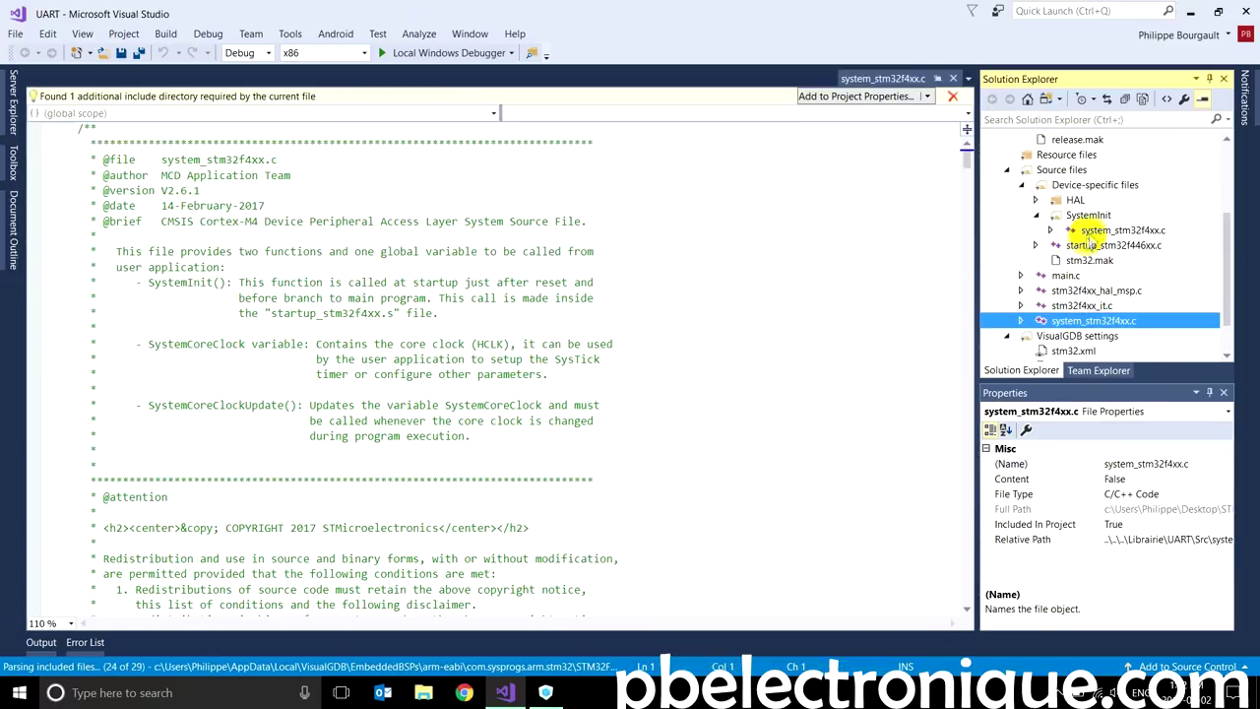
pyautogui.click(1093, 231)
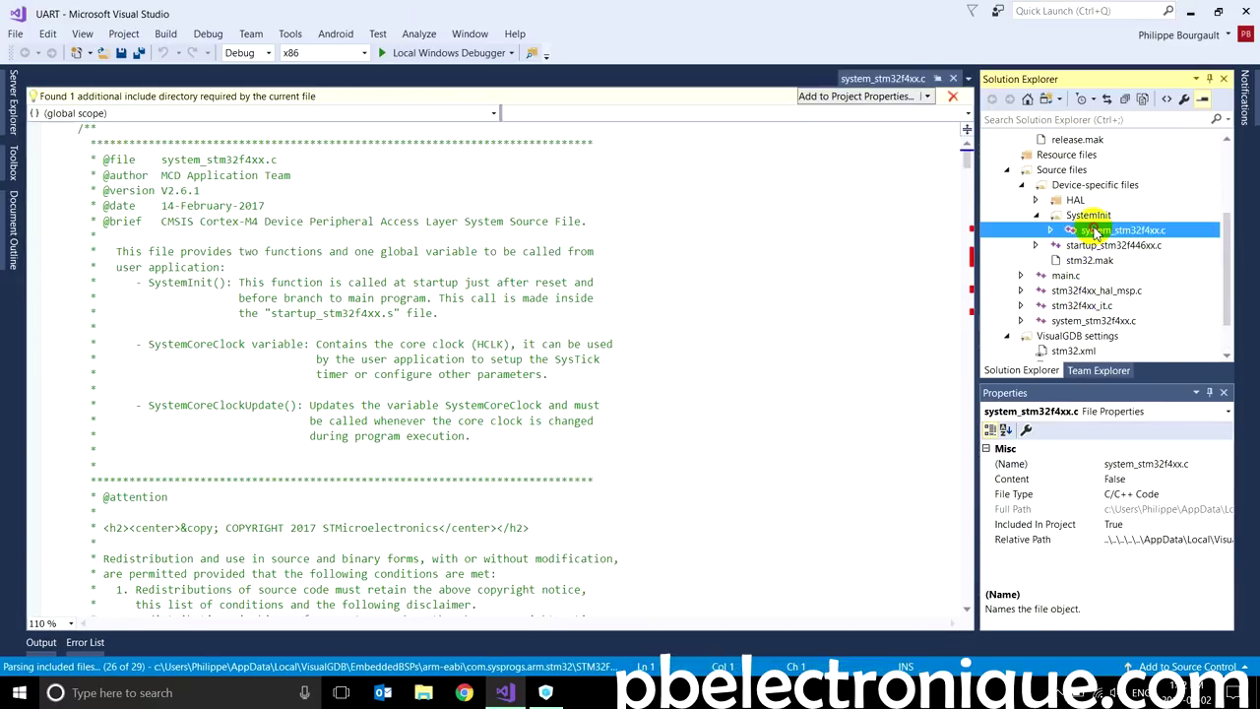
pyautogui.click(1102, 322)
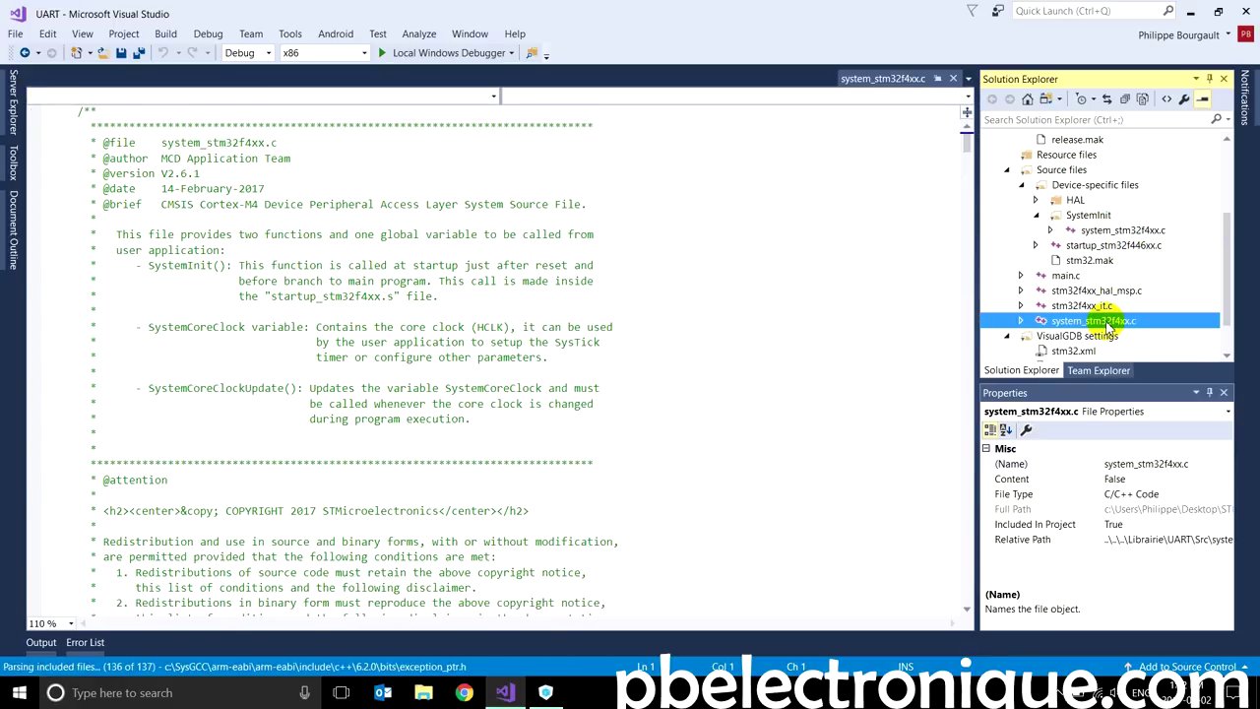
pyautogui.press('Delete')
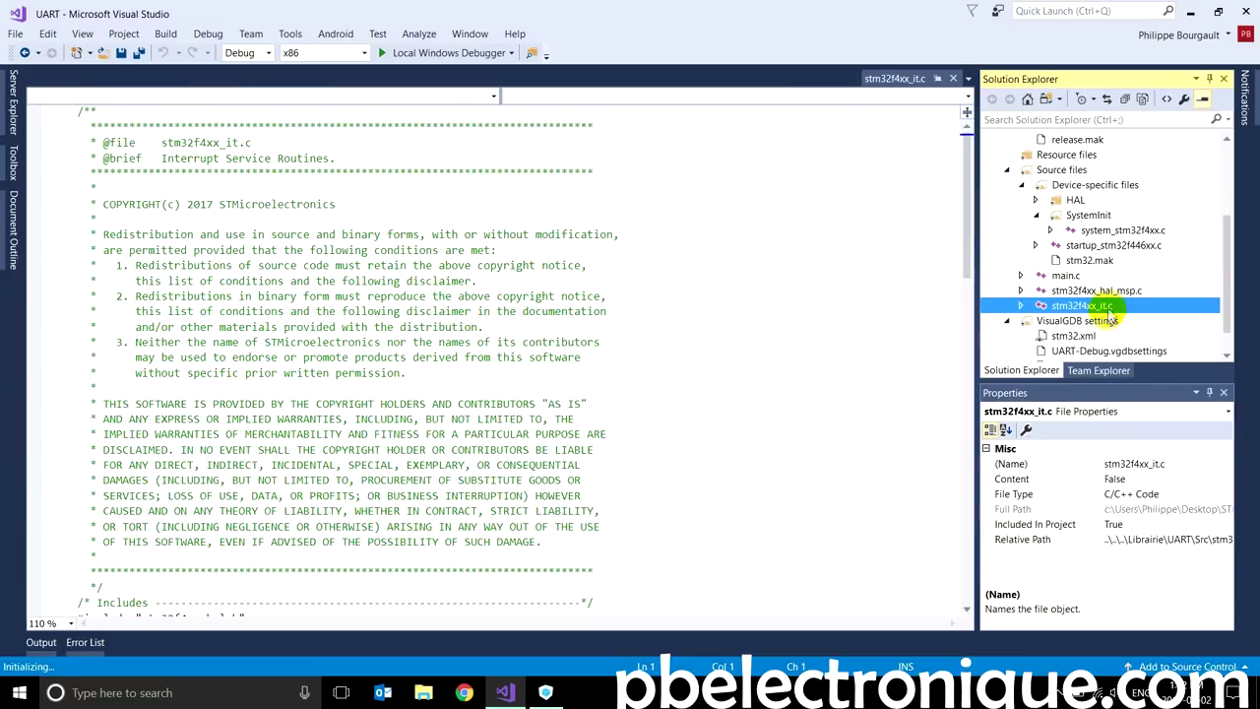
pyautogui.scroll(3, 1108, 265)
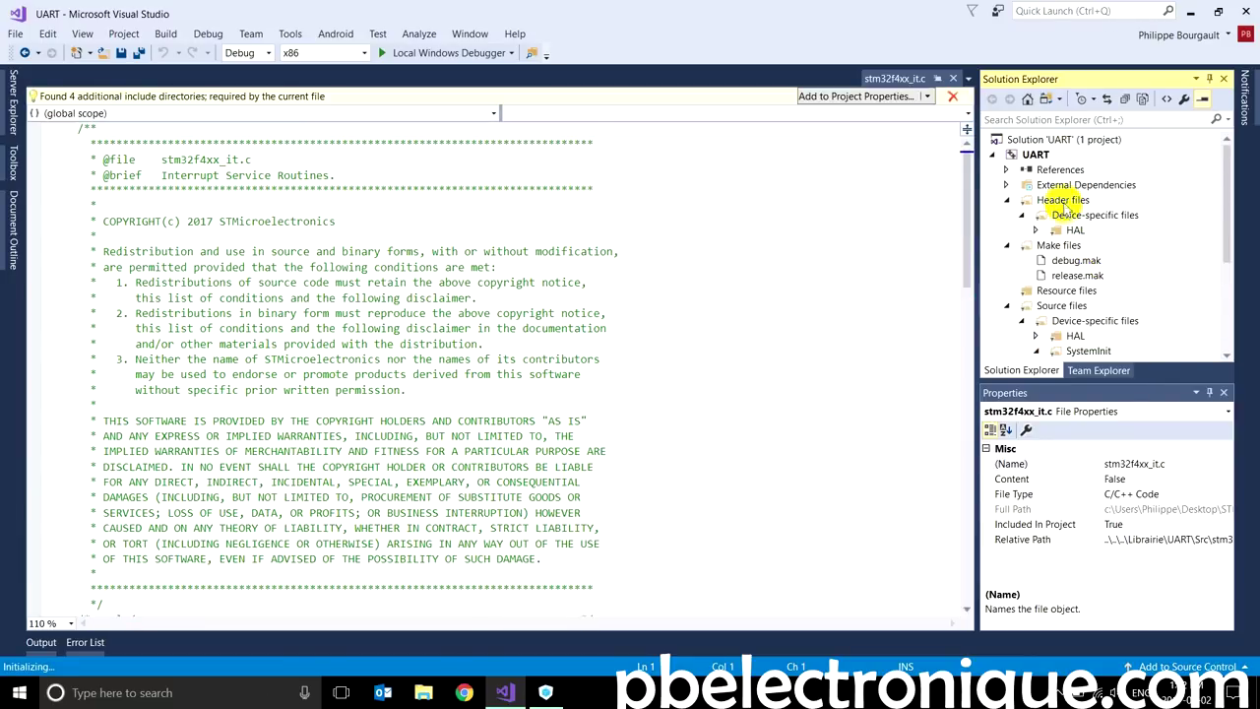
pyautogui.click(1031, 155)
pyautogui.rightClick(1031, 156)
pyautogui.click(994, 161)
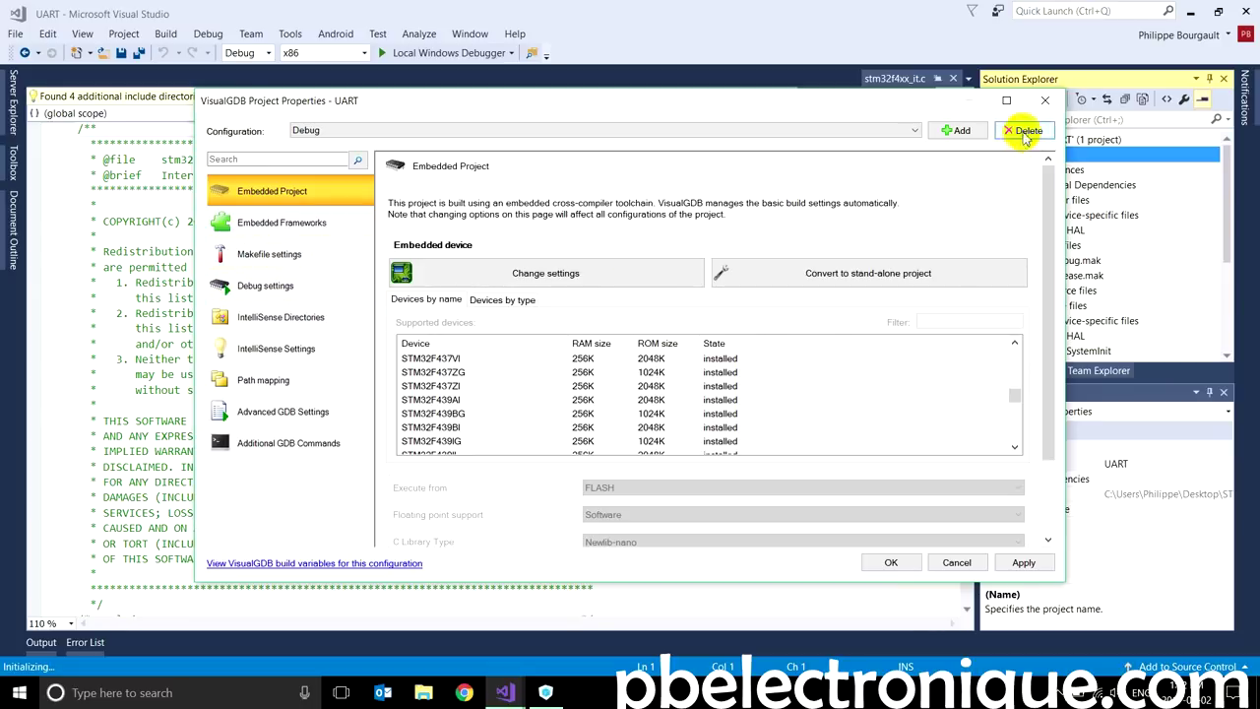
pyautogui.click(1044, 100)
# Step: Open the include directories list in the UART project's VisualGDB Makefile settings for the Debug configuration
pyautogui.rightClick(1029, 159)
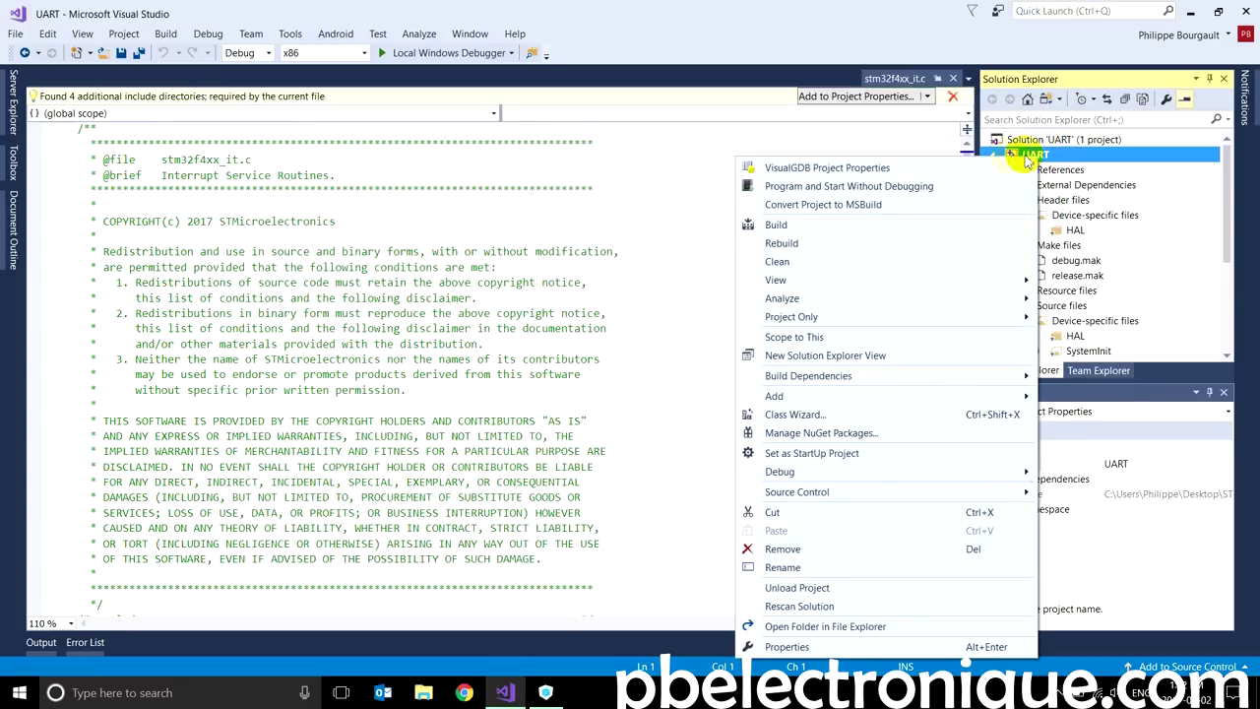
pyautogui.click(975, 169)
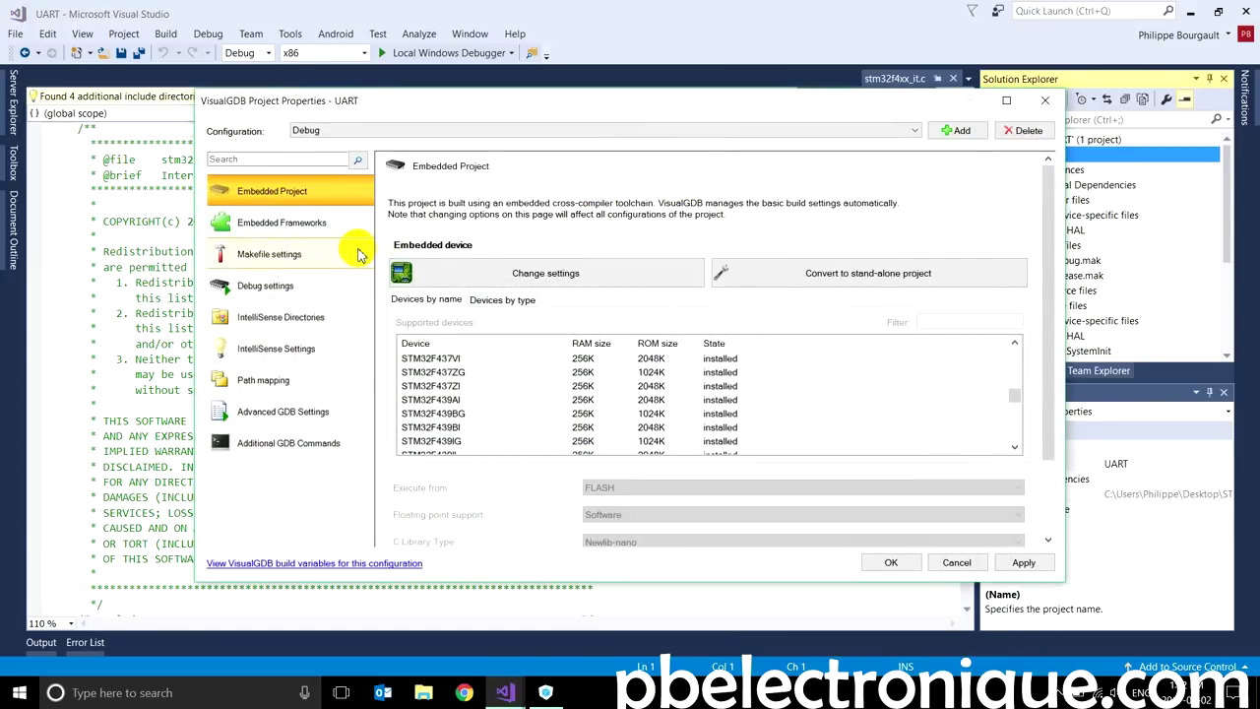
pyautogui.click(333, 257)
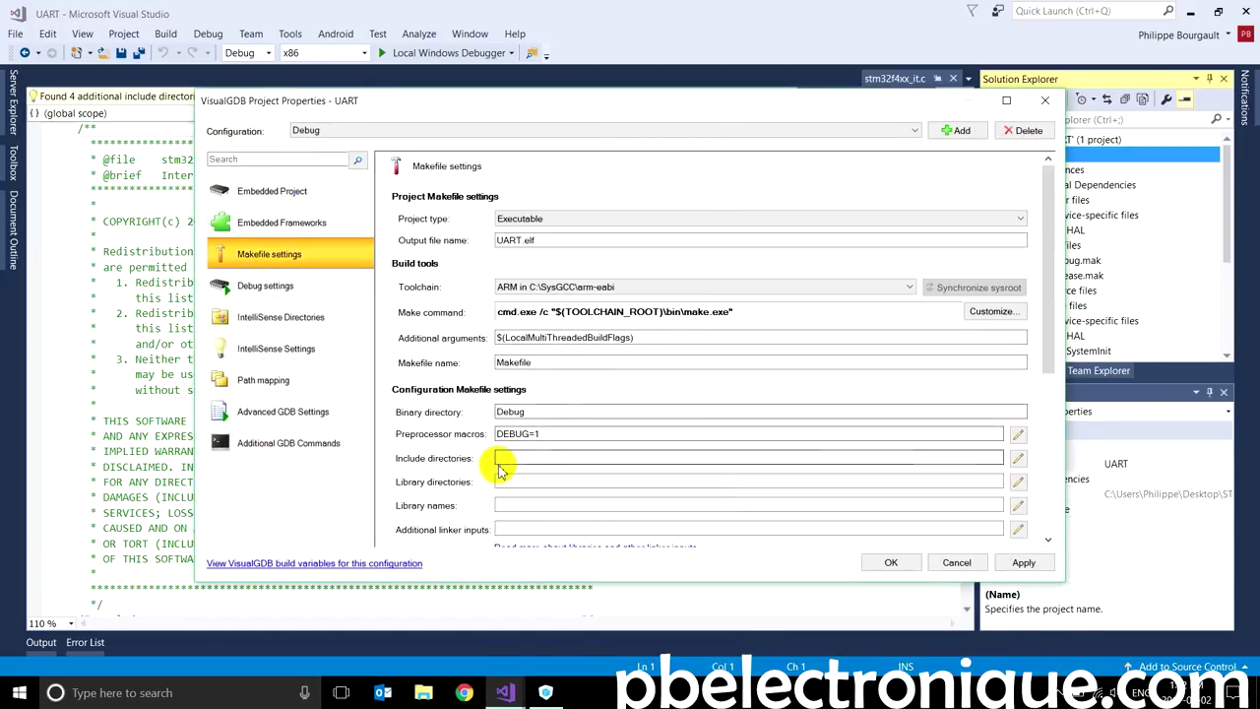
pyautogui.click(1018, 457)
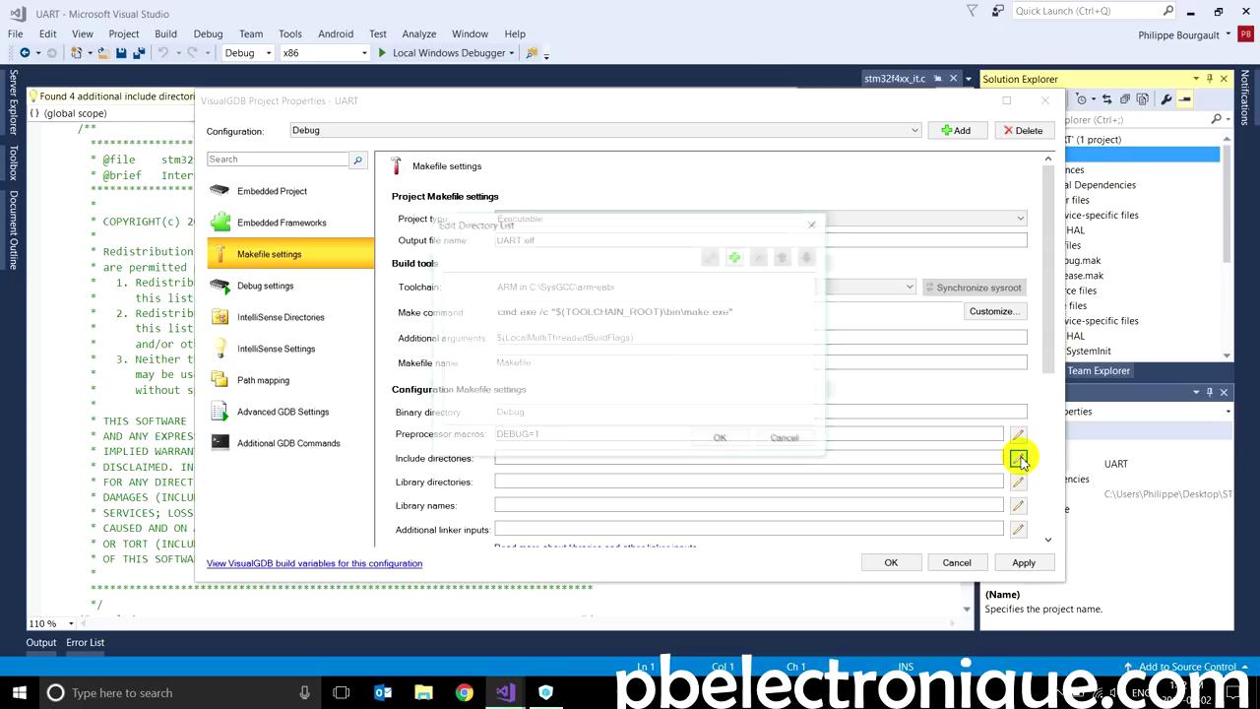
# Step: Add the Inc folder under STM_UART\Librairie\UART to the include directories, saved relative to the project directory
pyautogui.click(736, 255)
pyautogui.click(808, 335)
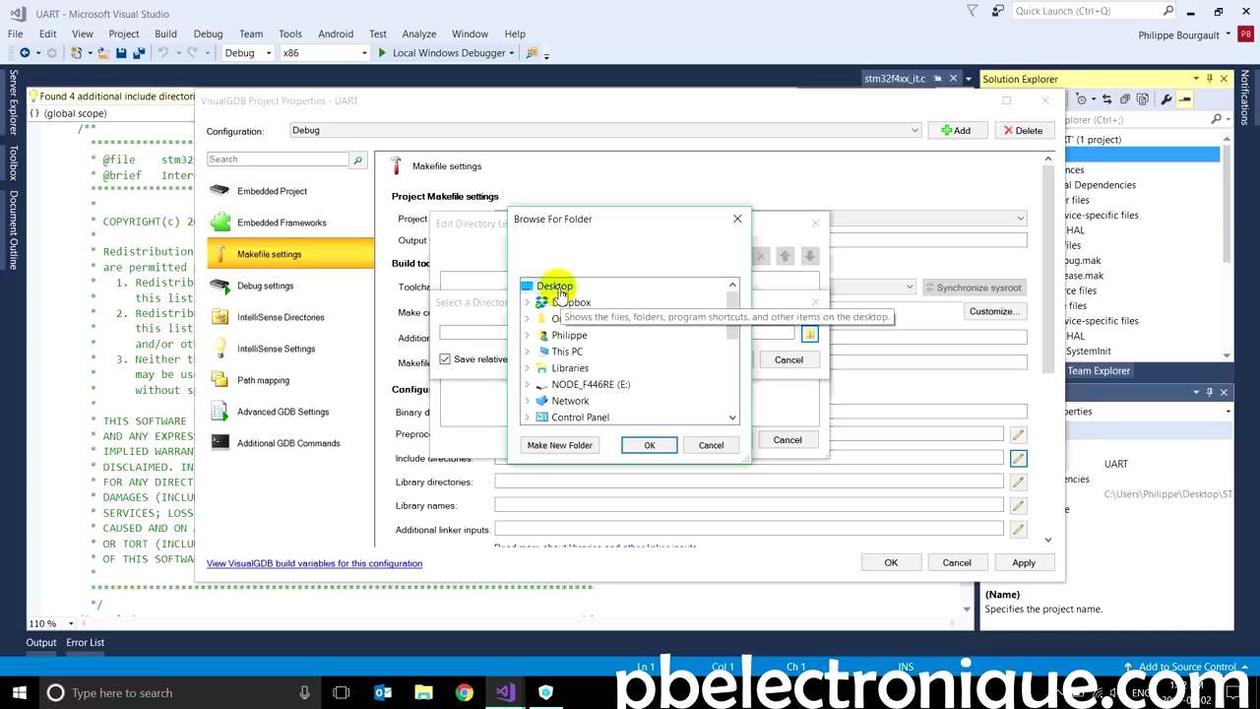
pyautogui.scroll(-2, 628, 387)
pyautogui.scroll(-1, 628, 387)
pyautogui.doubleClick(579, 399)
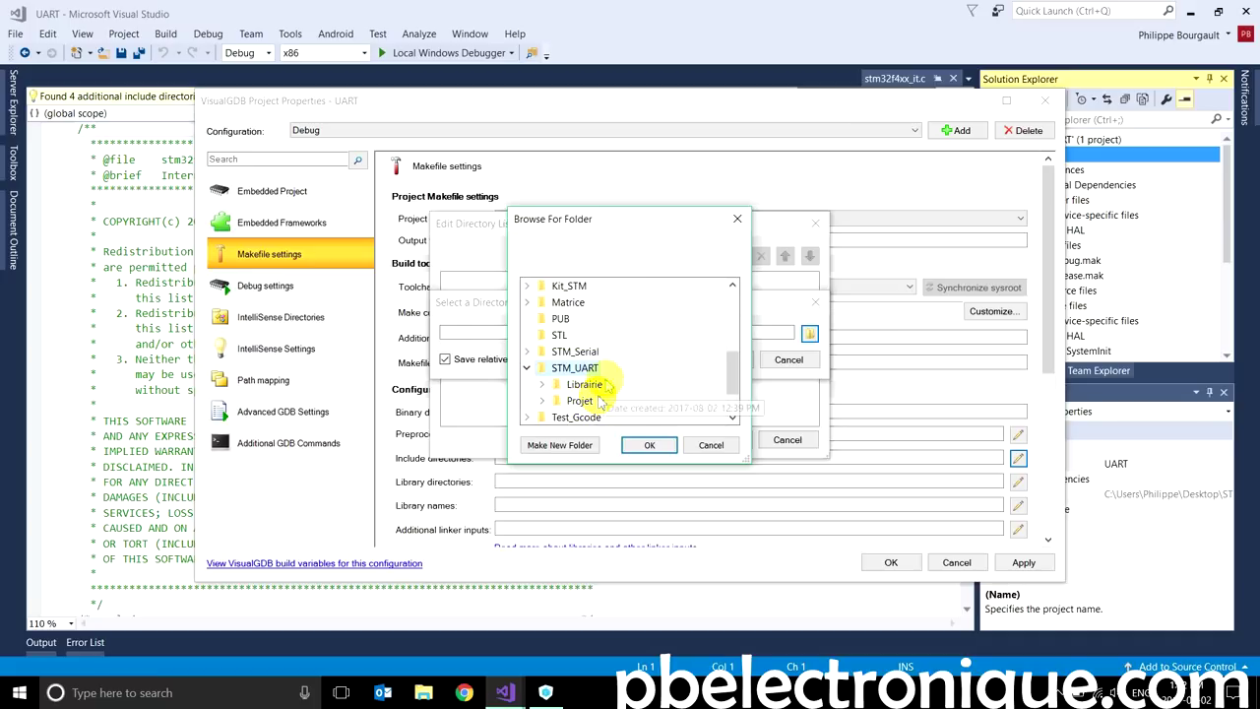
pyautogui.click(591, 383)
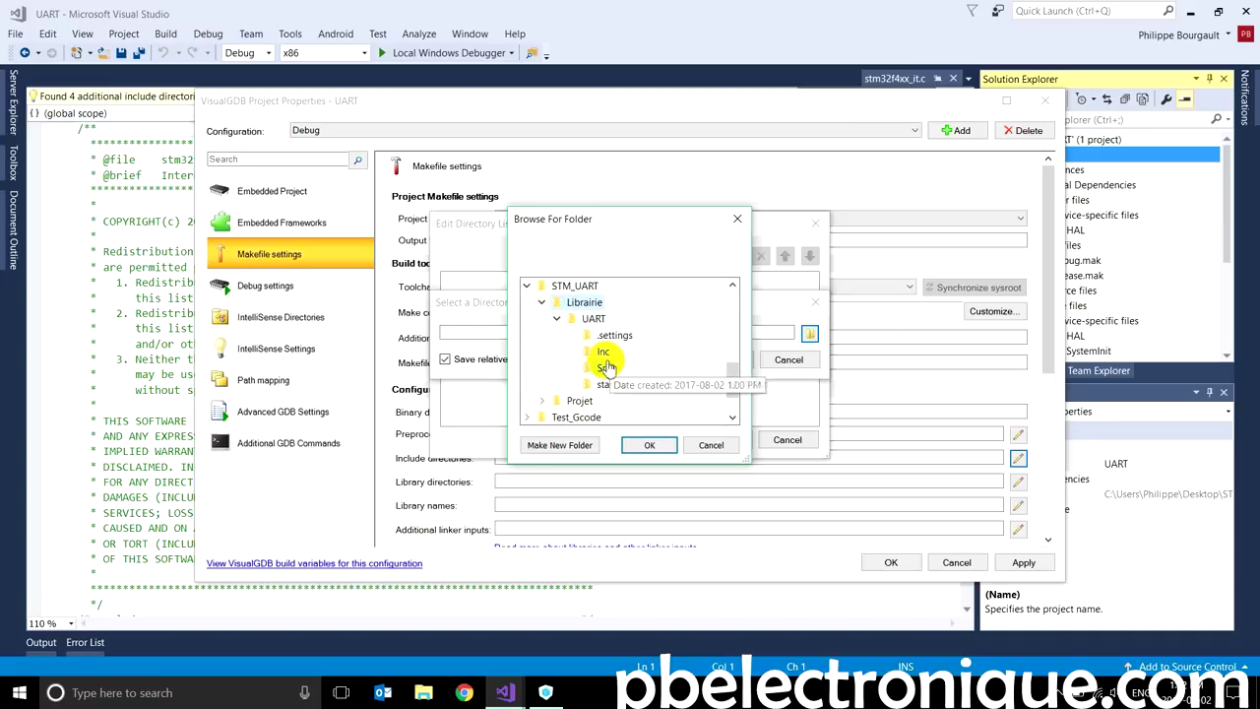
pyautogui.click(600, 352)
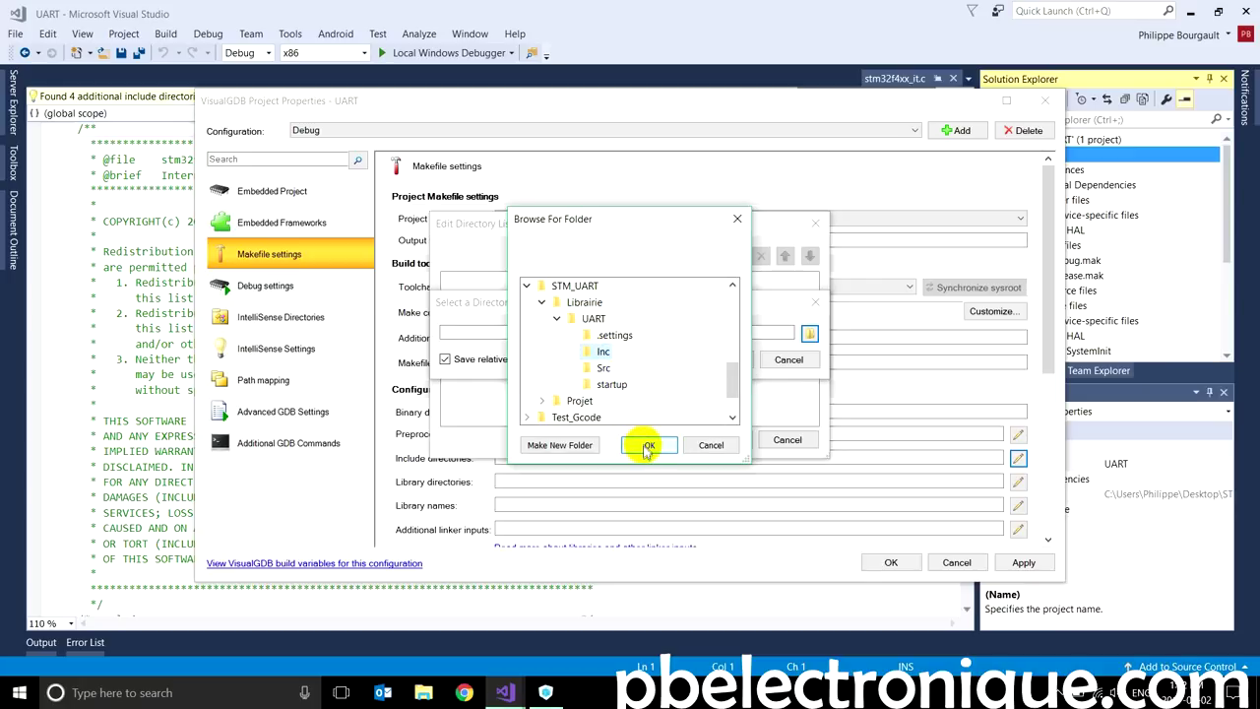
pyautogui.click(644, 446)
pyautogui.click(718, 360)
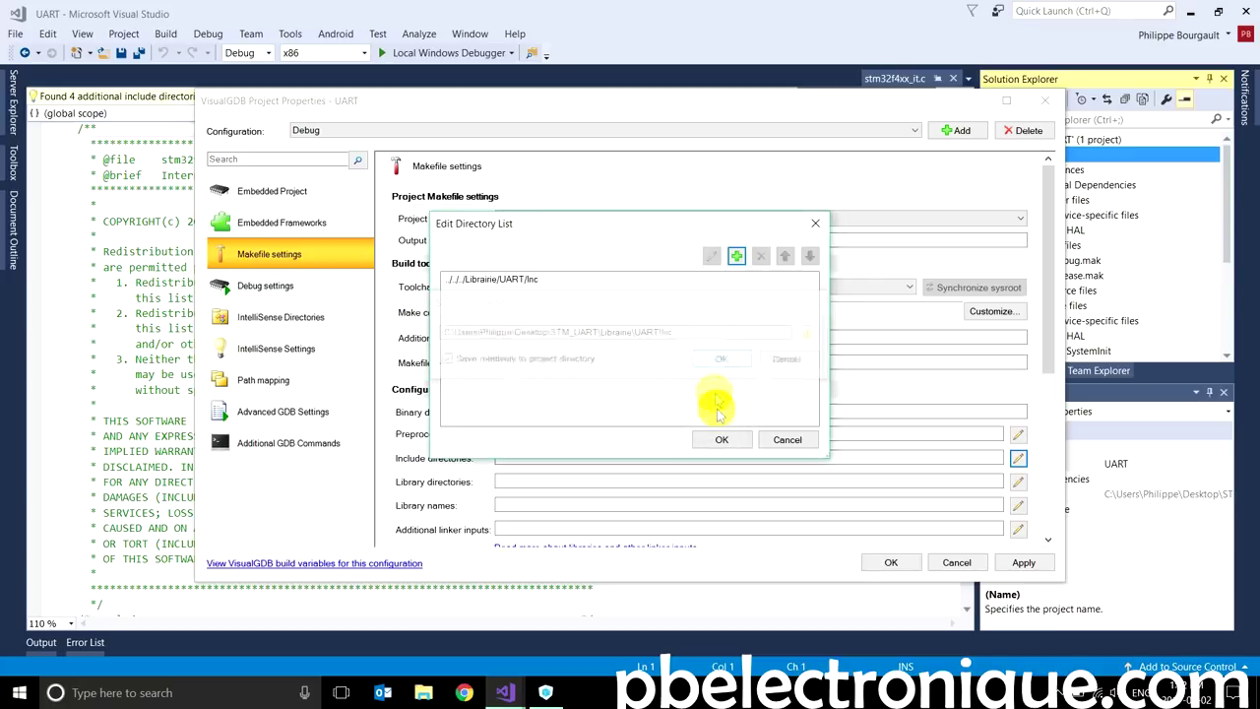
pyautogui.click(719, 438)
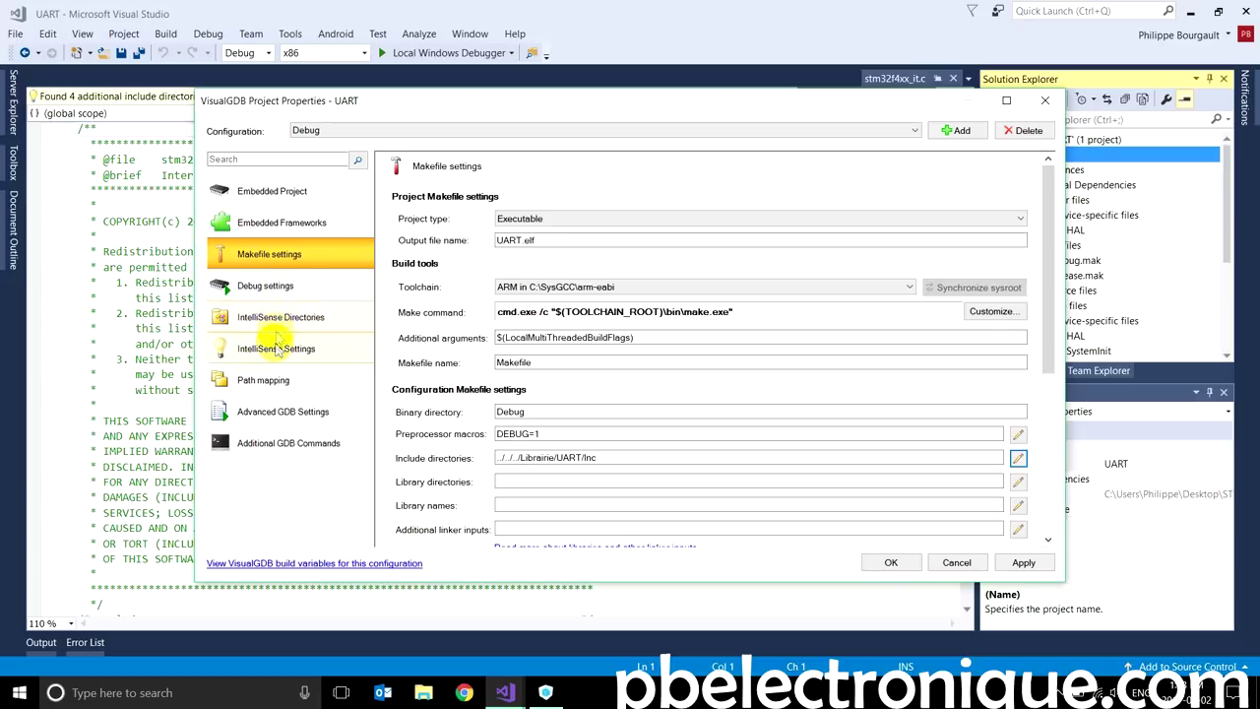
# Step: Set the IntelliSense engine to the native Visual Studio IntelliSense engine and apply the VisualGDB project properties
pyautogui.click(299, 330)
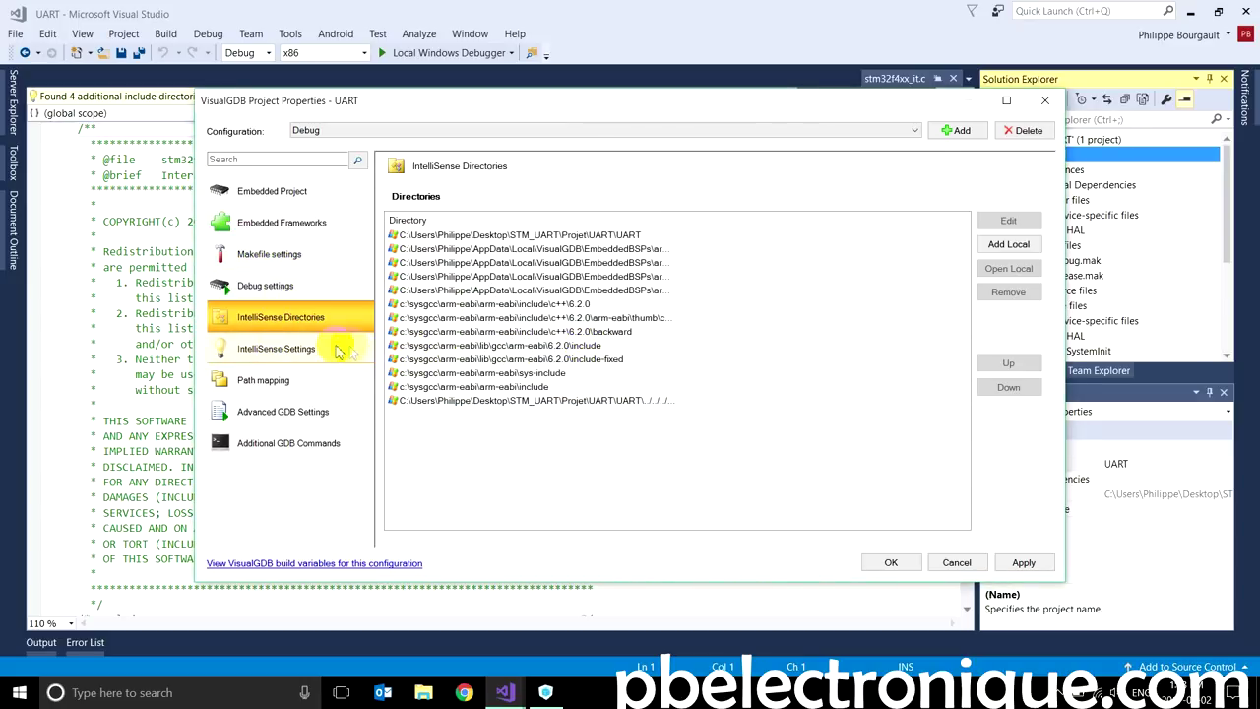
pyautogui.click(334, 350)
pyautogui.click(578, 220)
pyautogui.click(577, 244)
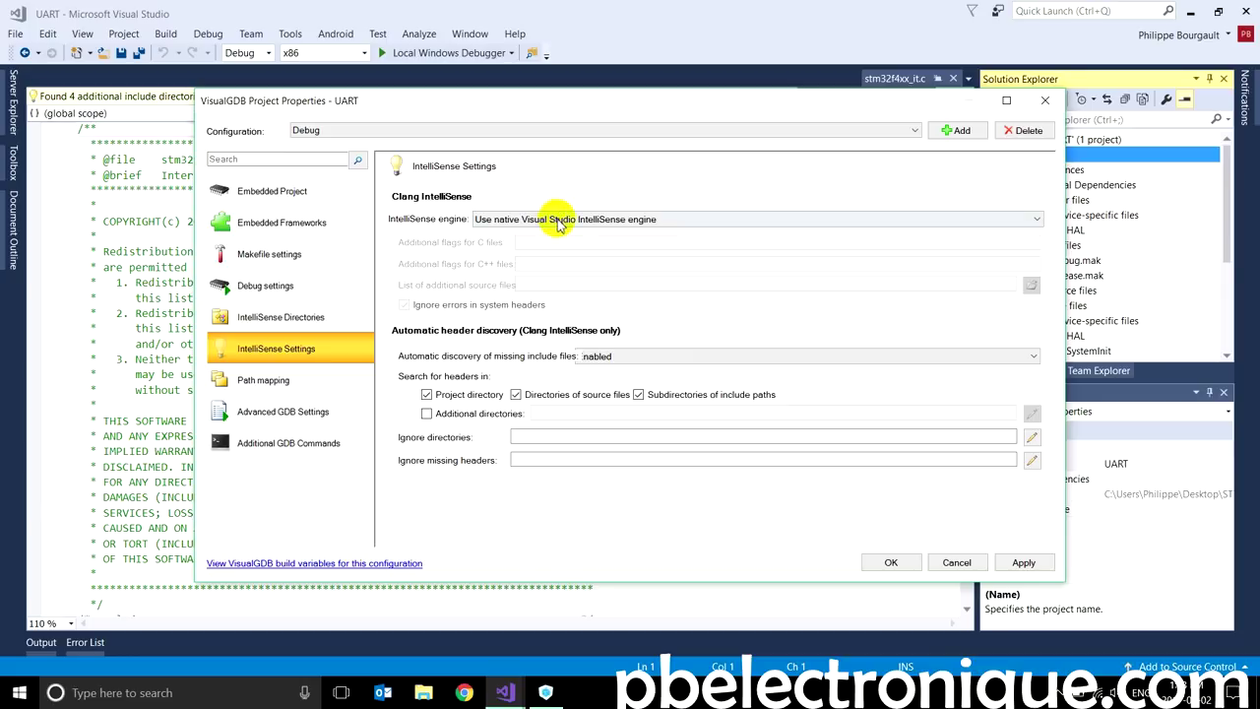
pyautogui.click(1019, 562)
pyautogui.click(897, 566)
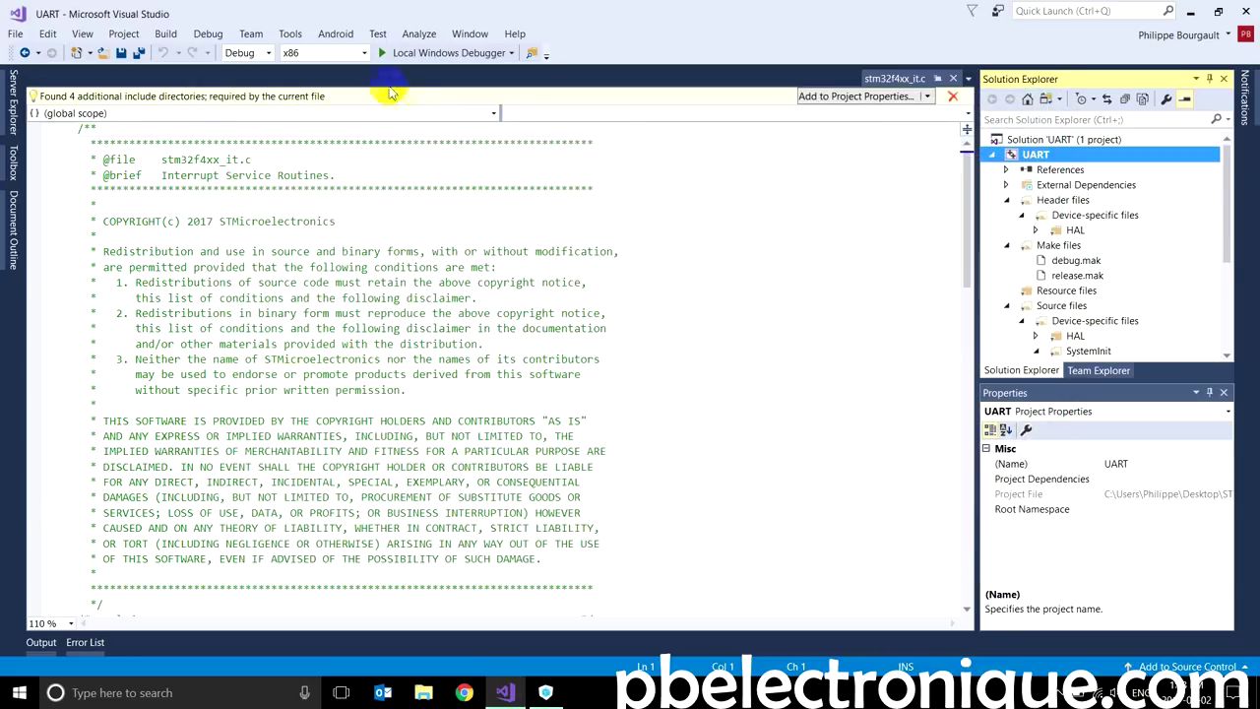
# Step: Build and run the UART project in the debugger, and close the stm32f4xx_it.c file
pyautogui.click(419, 55)
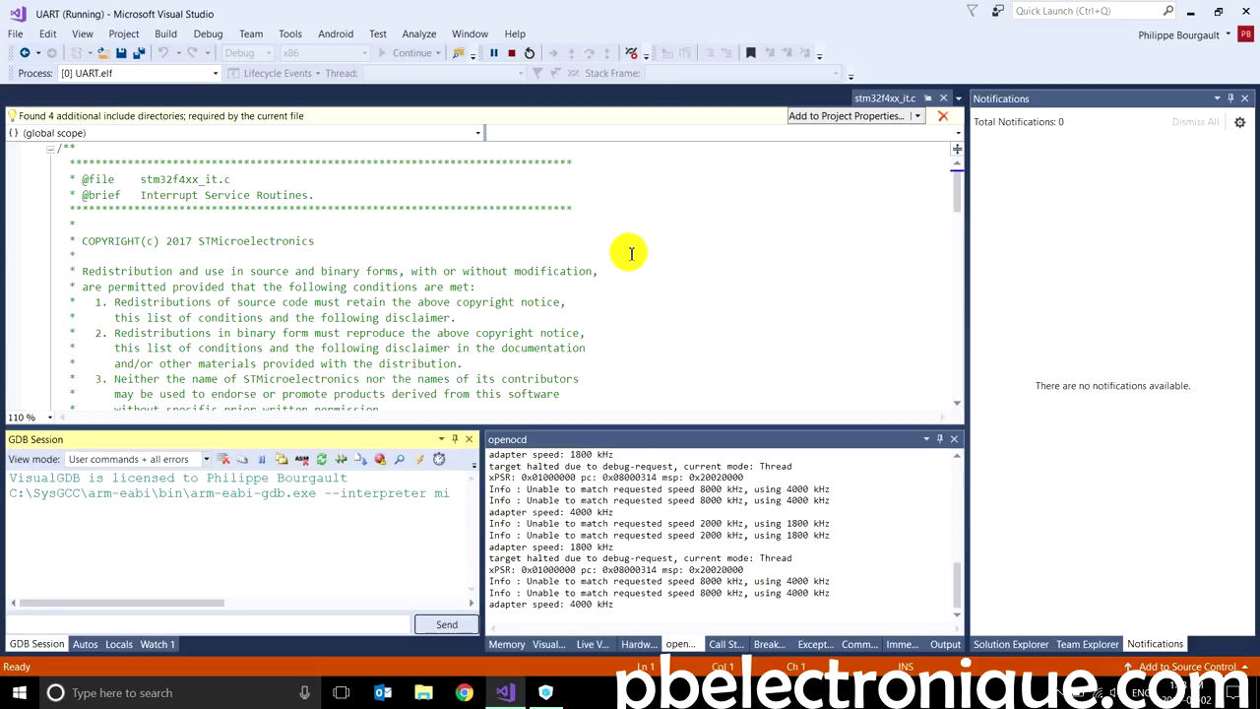
pyautogui.scroll(-5, 629, 250)
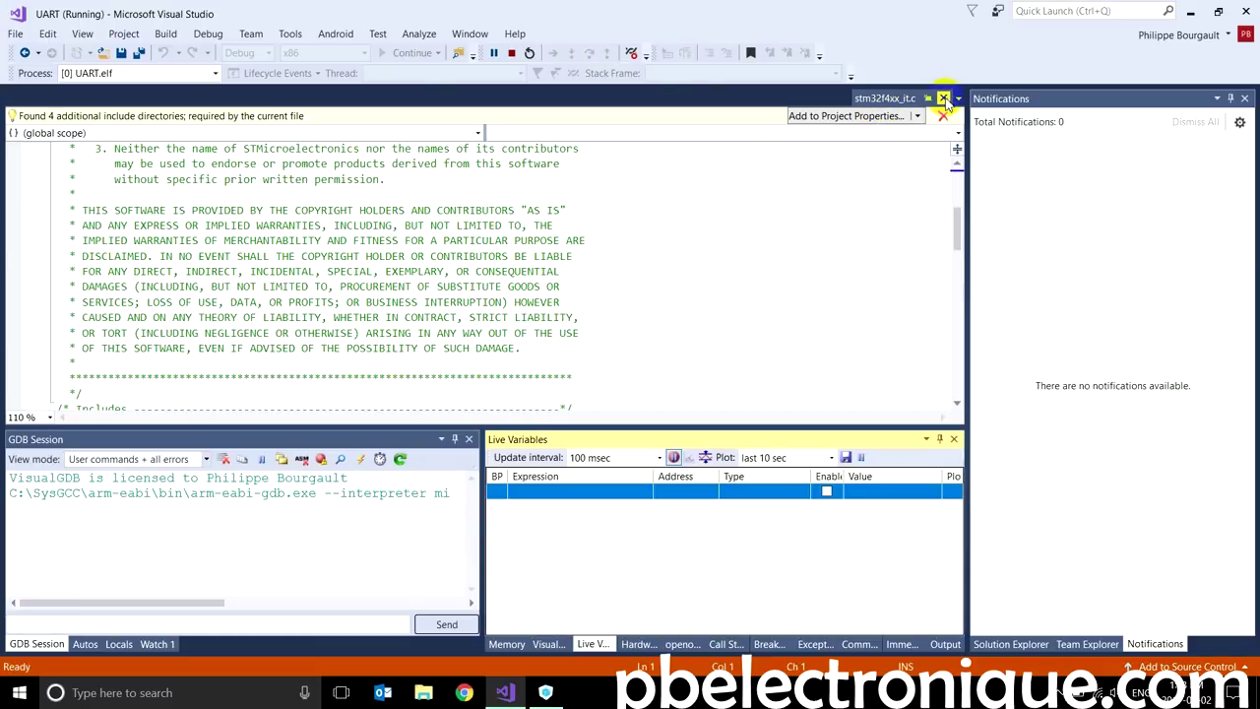
pyautogui.click(943, 98)
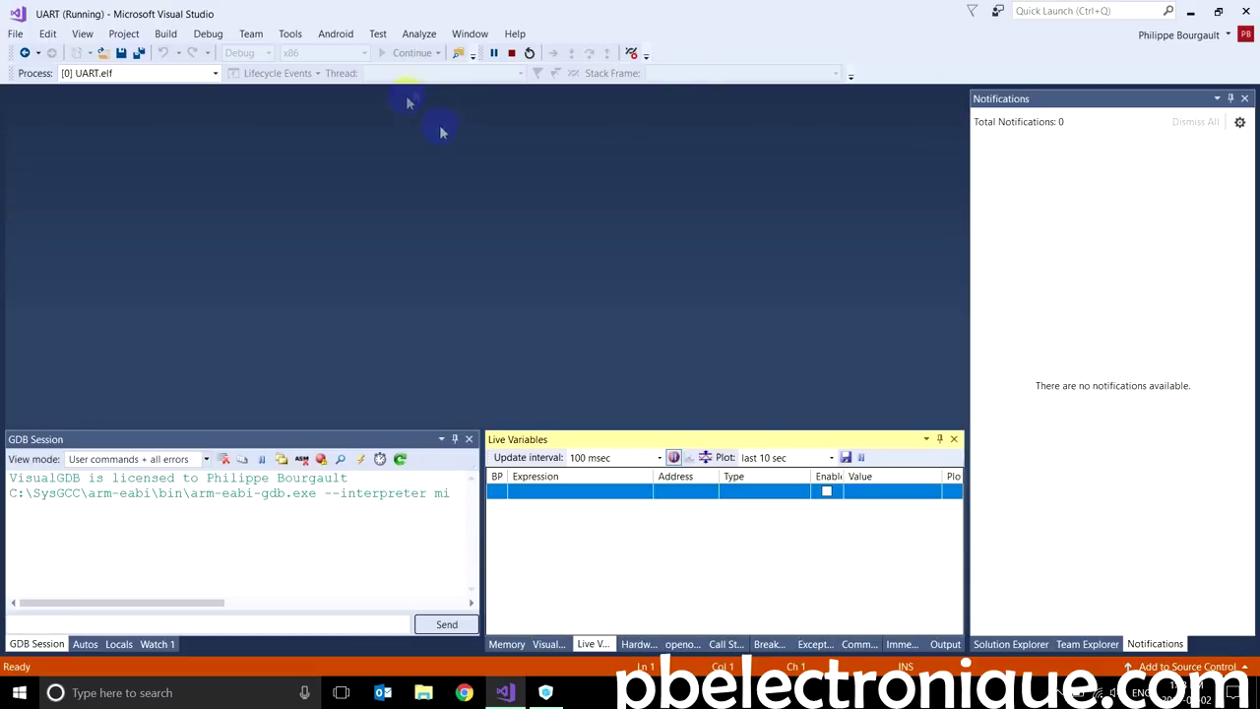
# Step: Stop the debugging session and open main.c from the UART project's source files
pyautogui.click(522, 54)
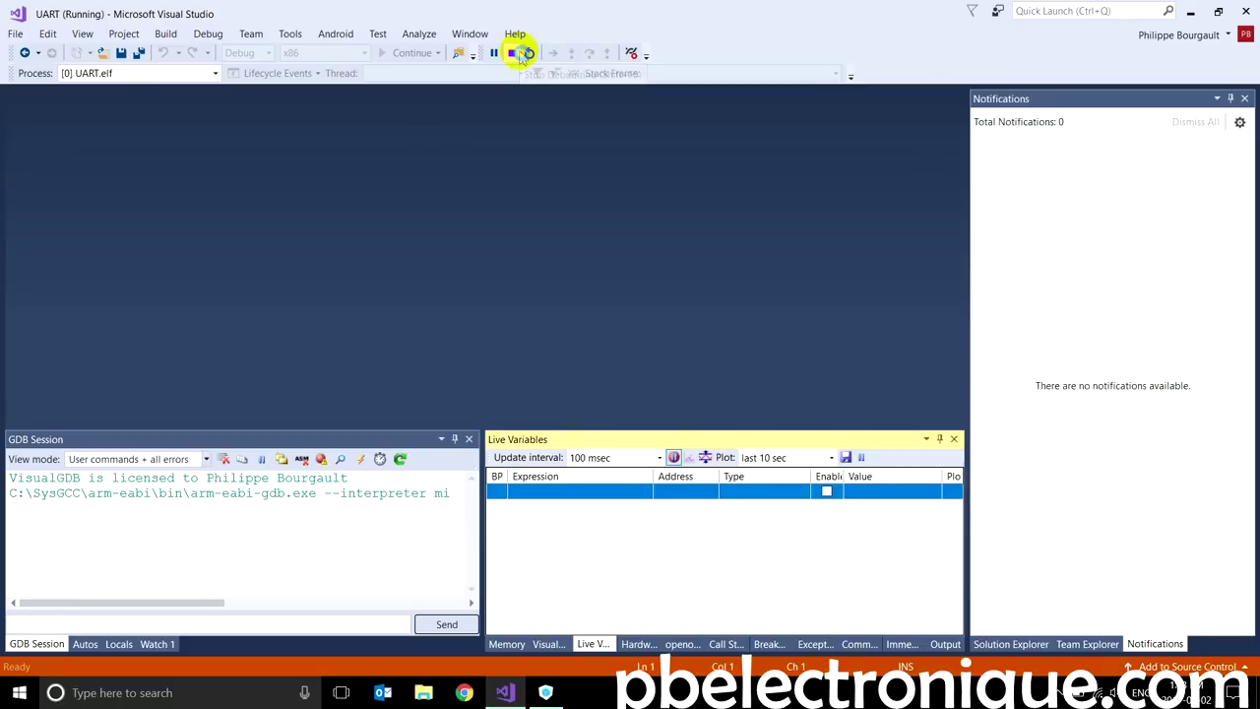
pyautogui.scroll(-5, 1140, 322)
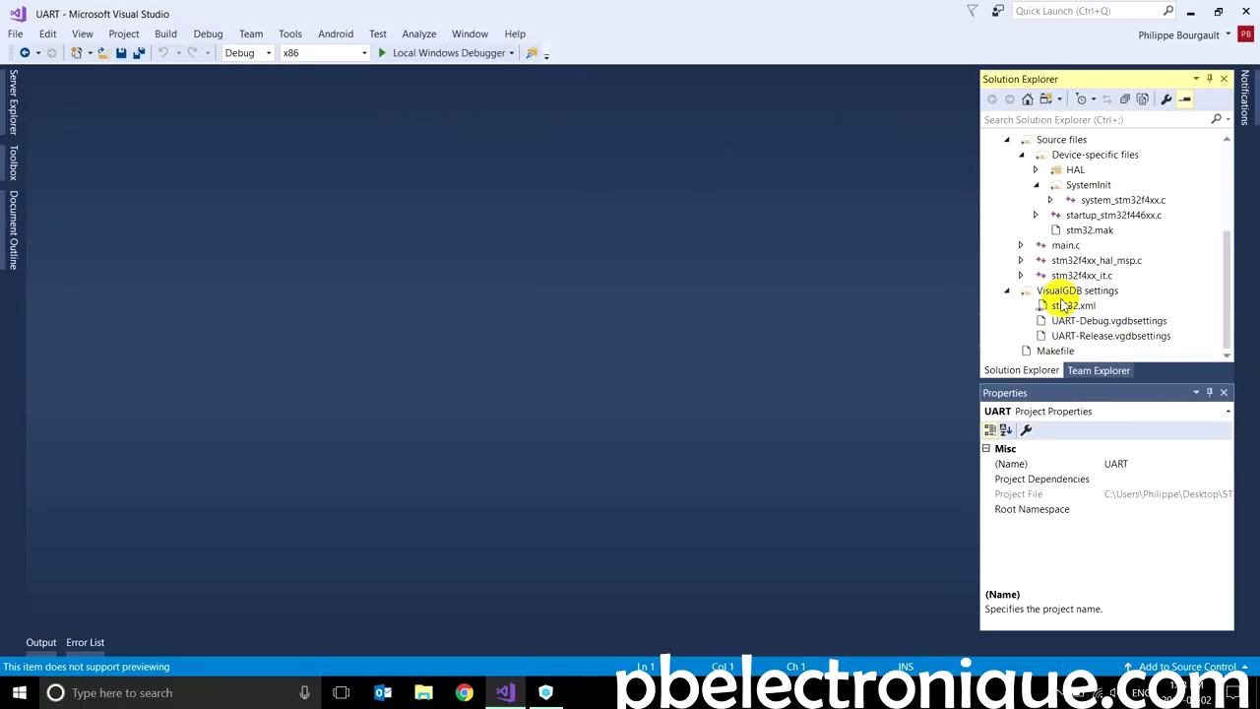
pyautogui.doubleClick(1065, 248)
# Step: Peek at the definition of MX_USART1_UART_Init called in main() and check its baud rate setting
pyautogui.scroll(-12, 693, 349)
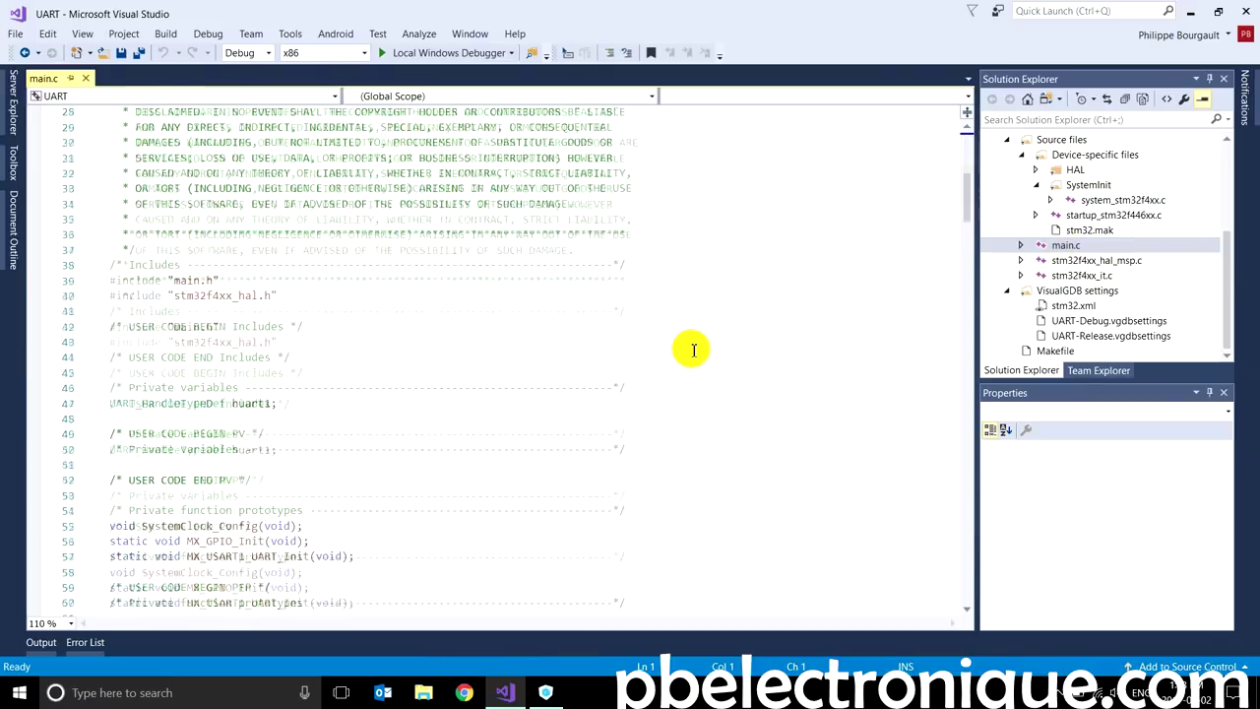
pyautogui.scroll(-6, 693, 350)
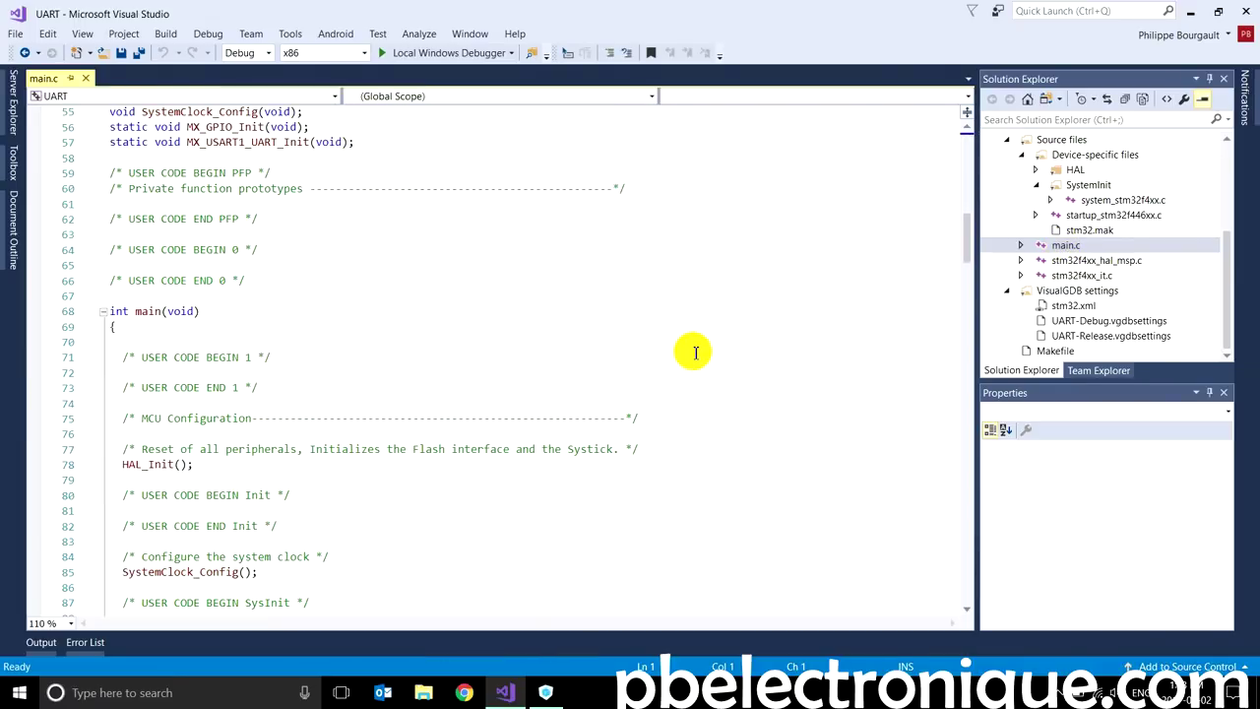
pyautogui.scroll(2, 694, 353)
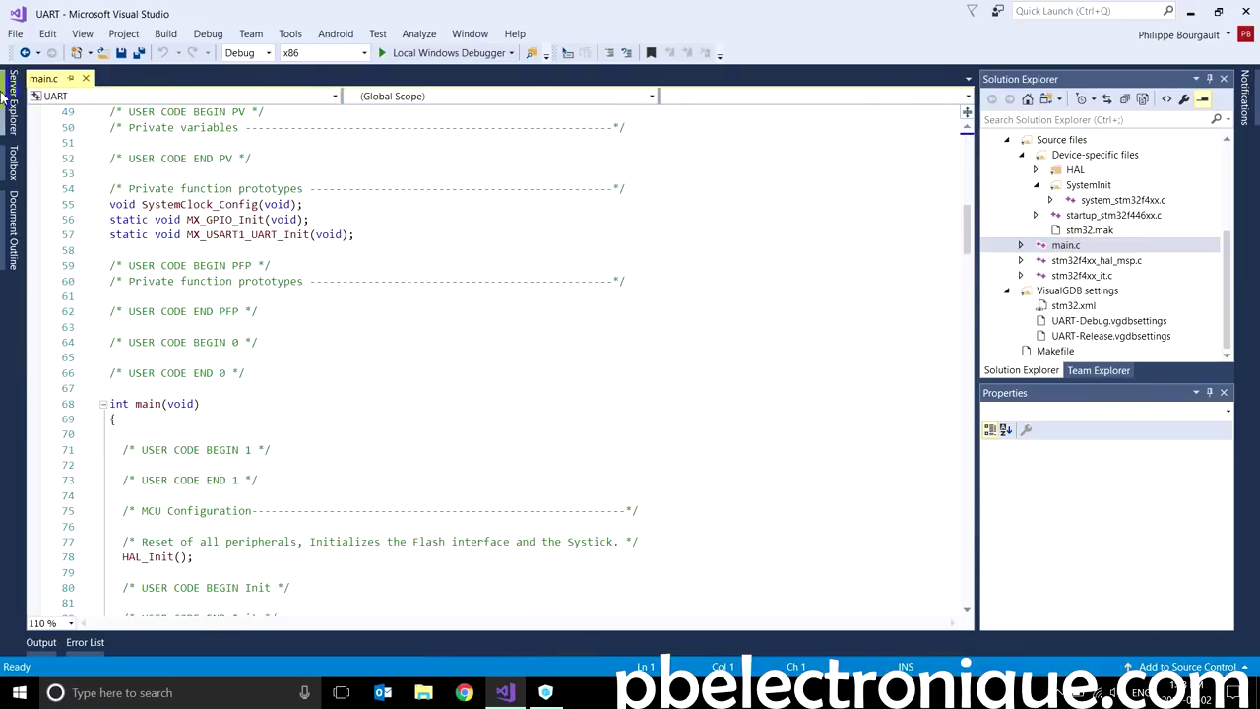
pyautogui.scroll(-7, 177, 377)
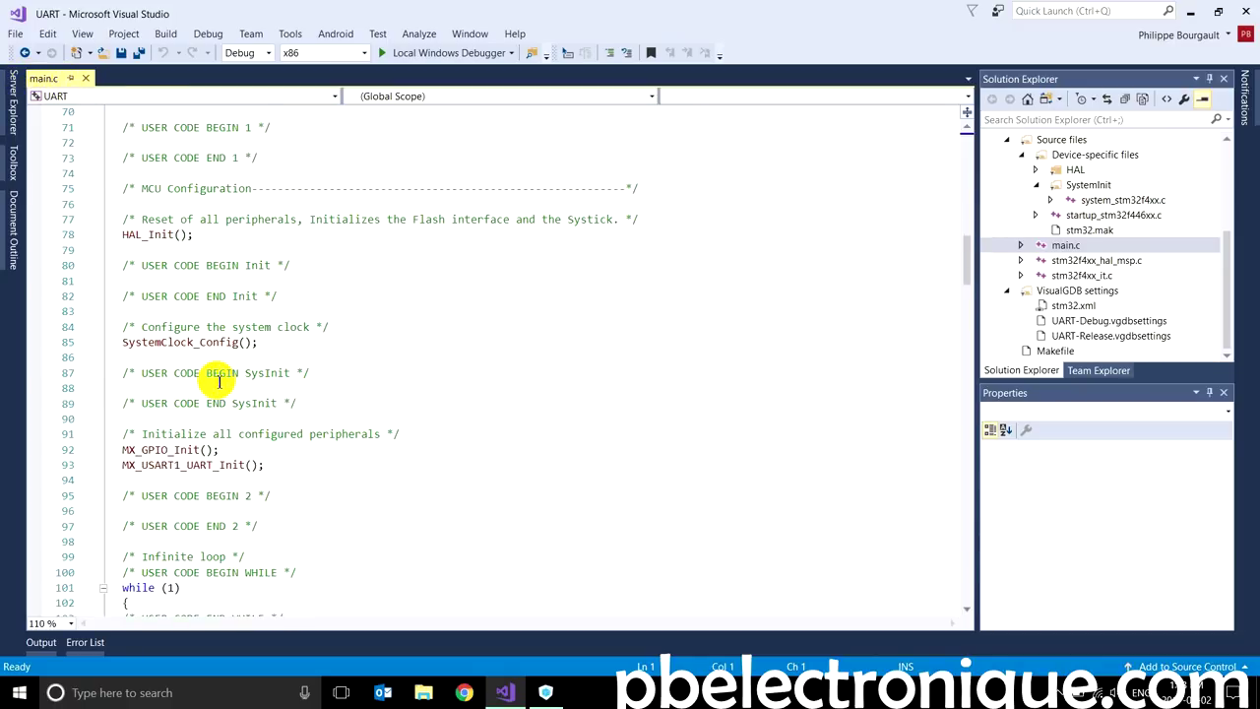
pyautogui.doubleClick(149, 468)
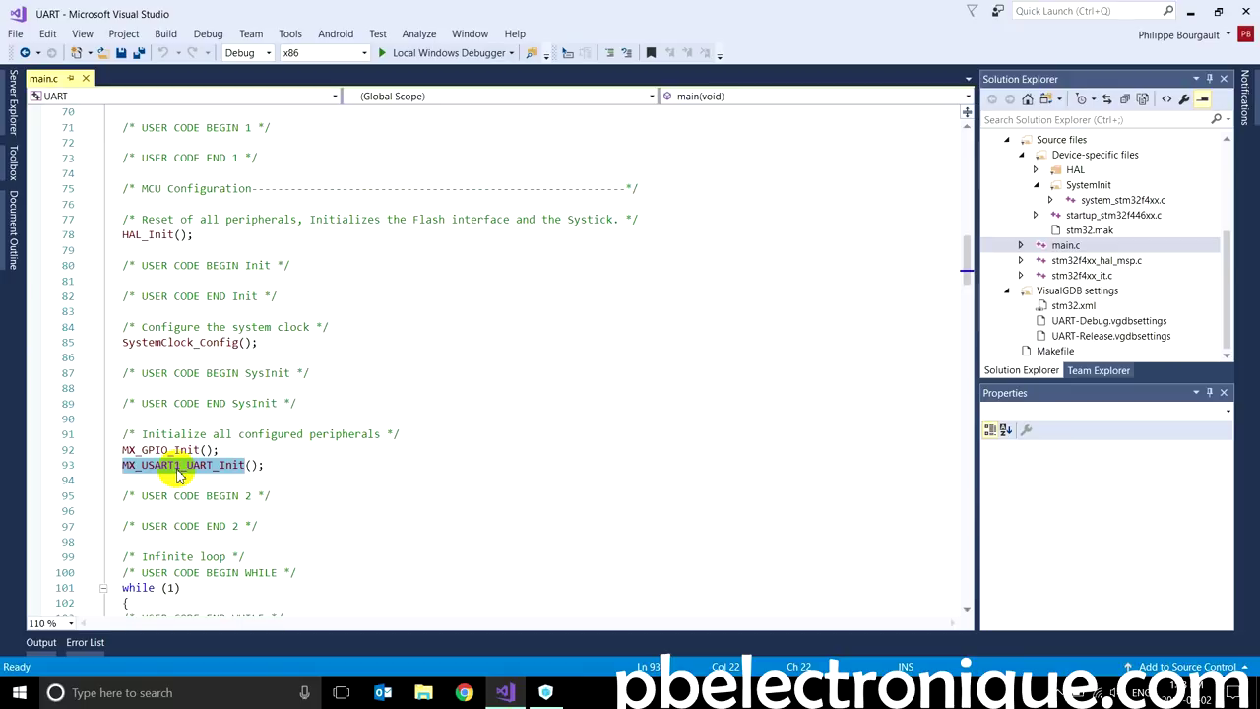
pyautogui.rightClick(180, 476)
pyautogui.click(253, 246)
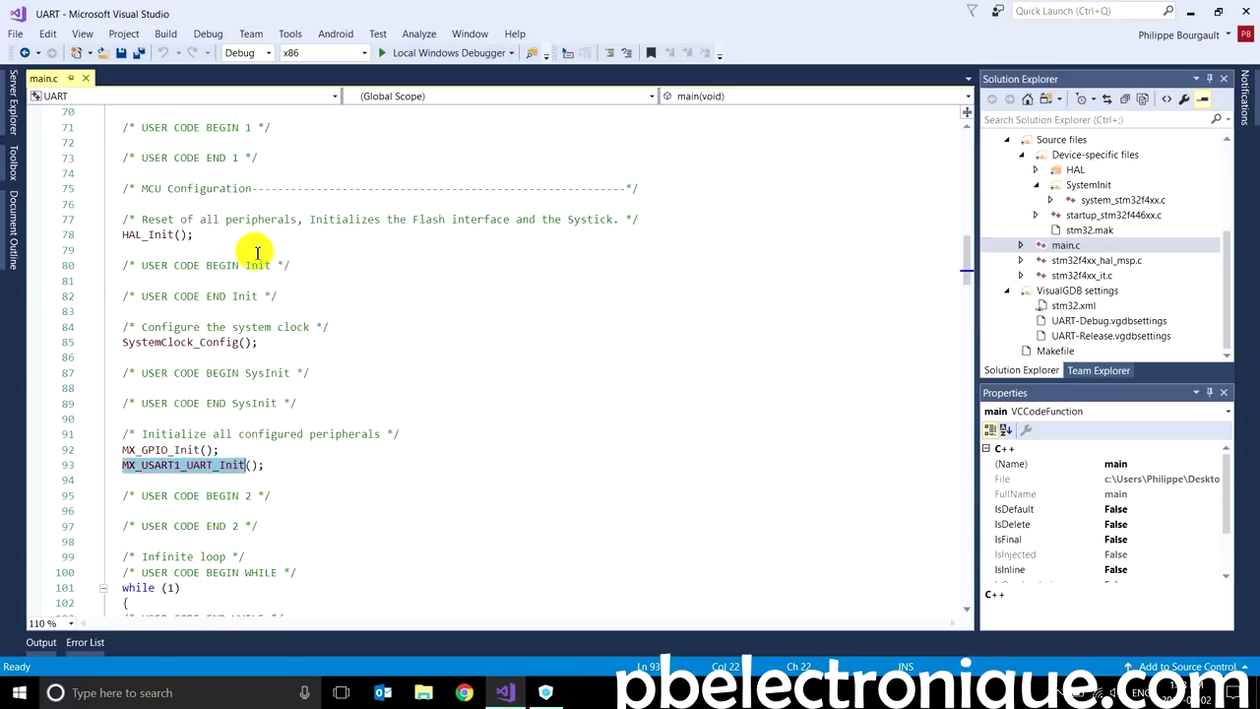
pyautogui.doubleClick(328, 253)
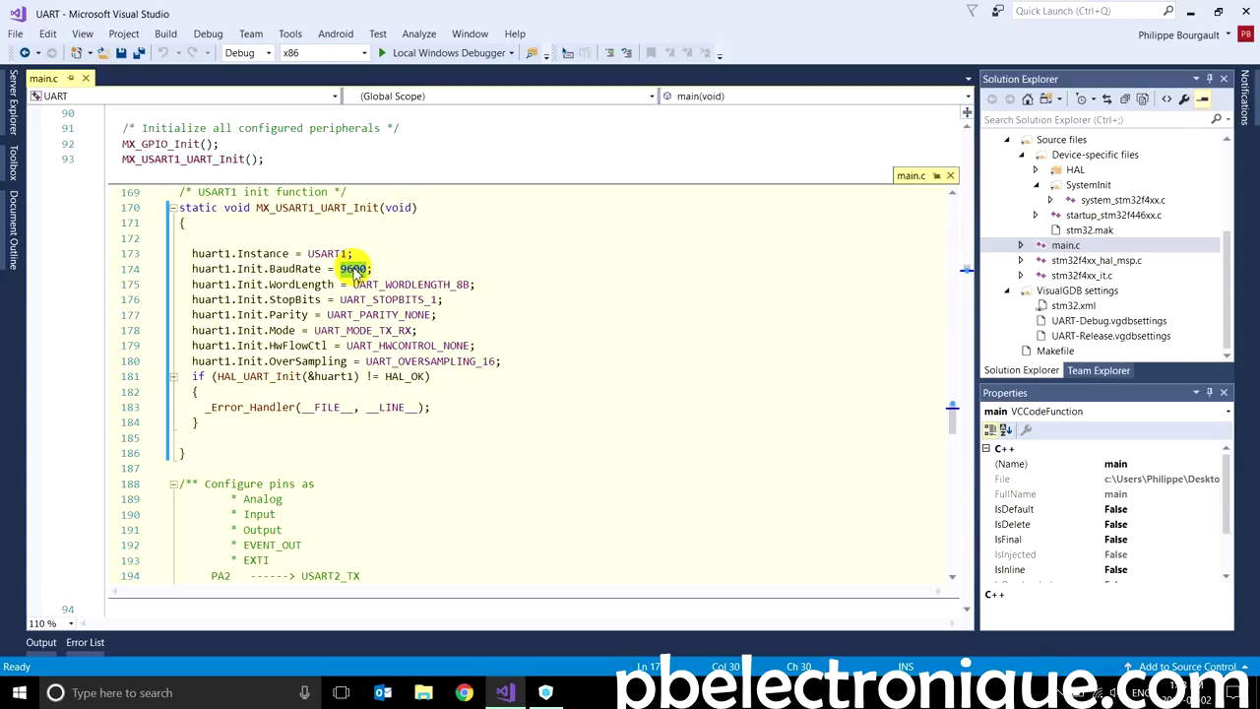
# Step: Switch to STM32CubeMX to check the USART1 parameter settings, close the configuration dialog, and return to Visual Studio
pyautogui.click(545, 692)
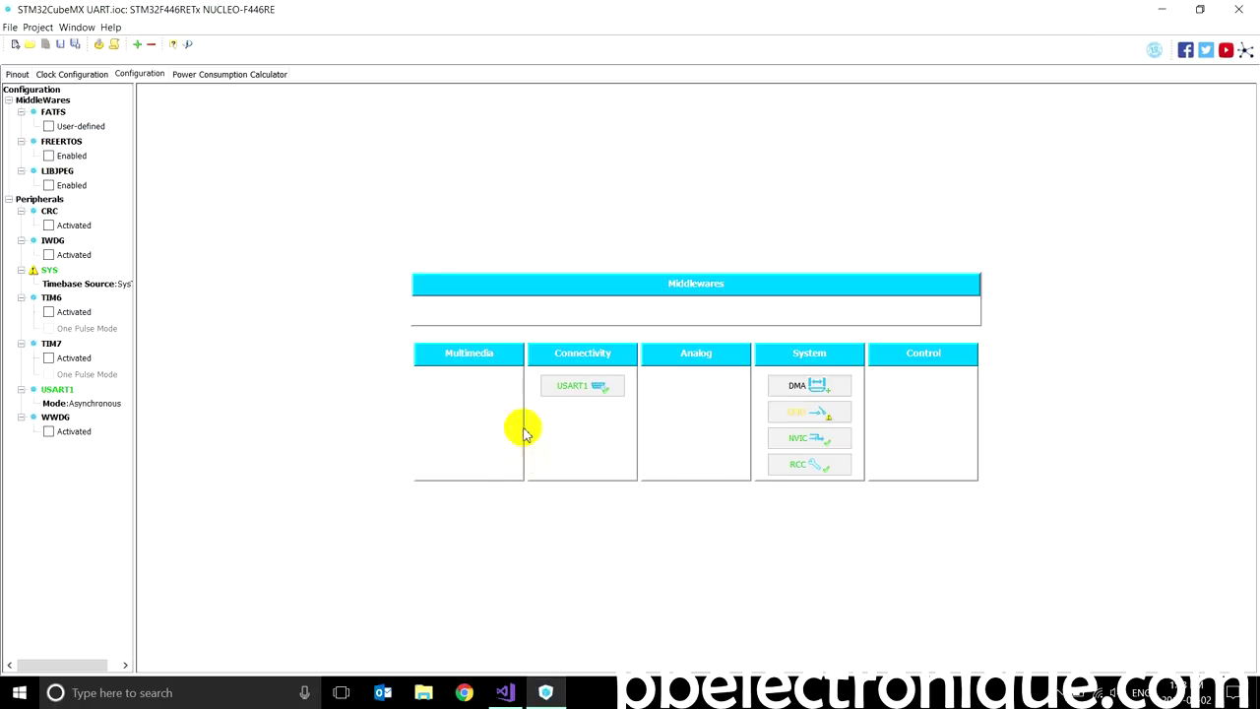
pyautogui.click(566, 385)
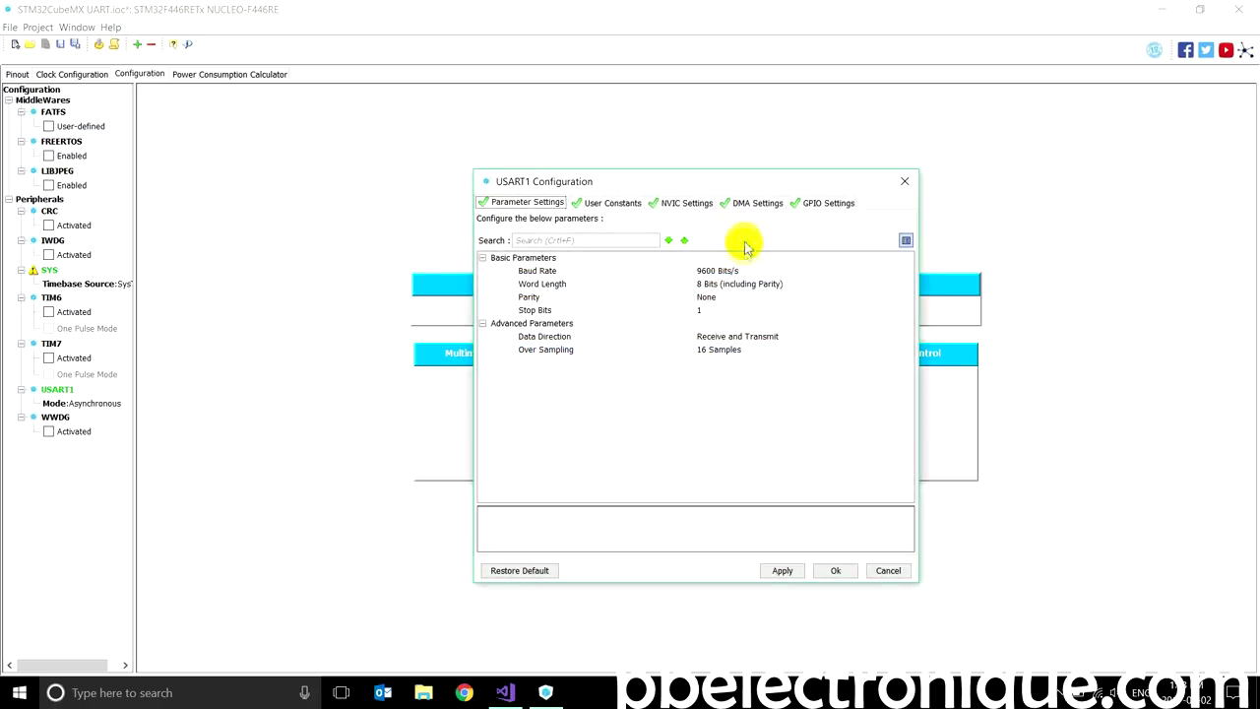
pyautogui.click(908, 174)
pyautogui.click(504, 692)
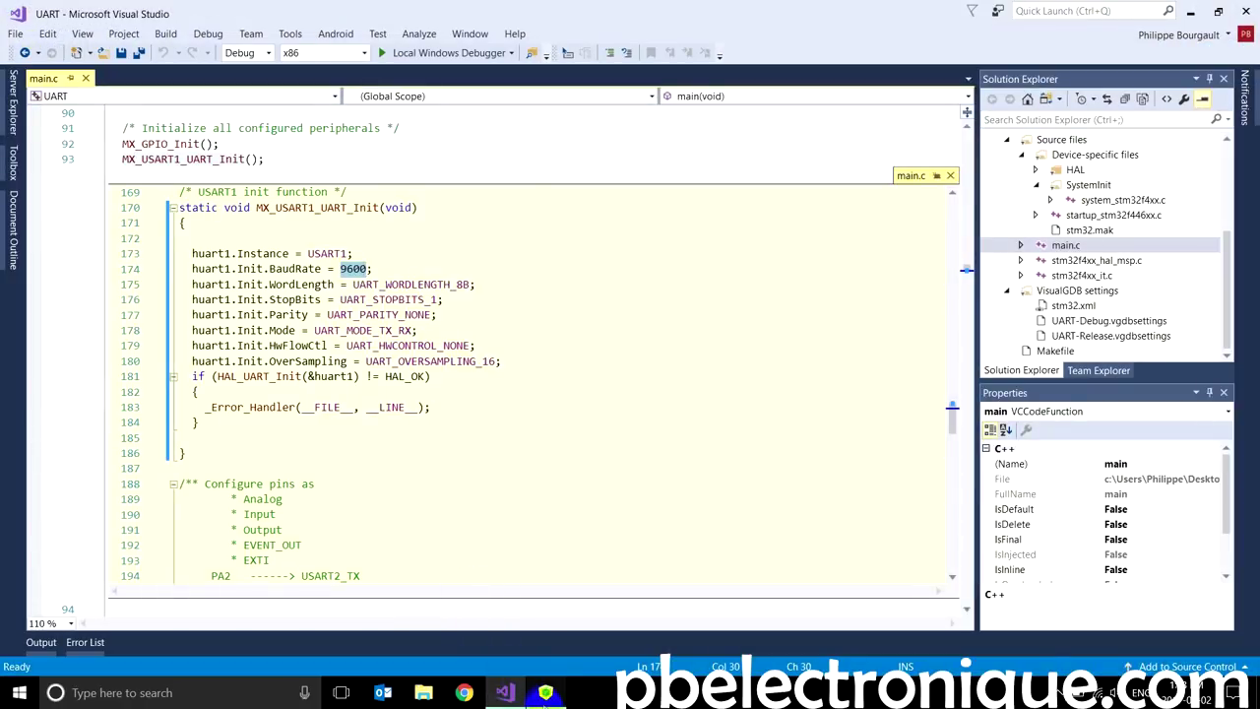
# Step: Review the word length, stop bits and parity values in the USART1 init function, and close the peeked definition
pyautogui.doubleClick(438, 284)
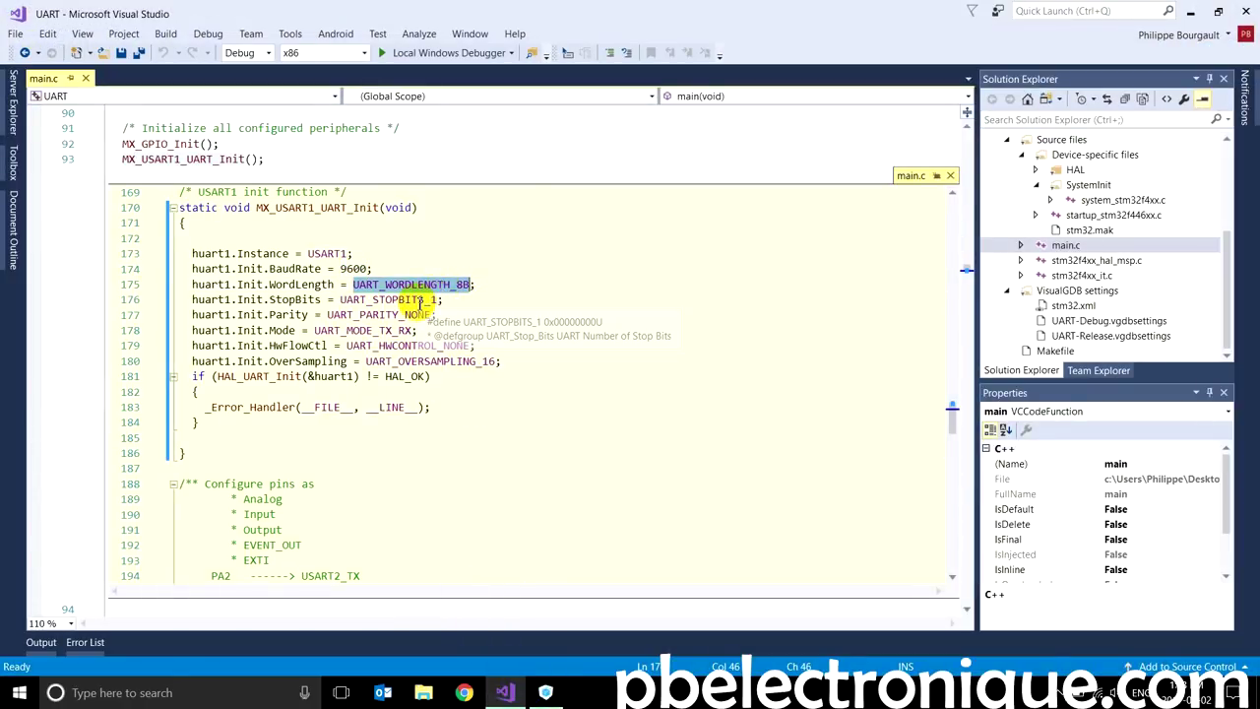
pyautogui.doubleClick(413, 299)
pyautogui.doubleClick(399, 315)
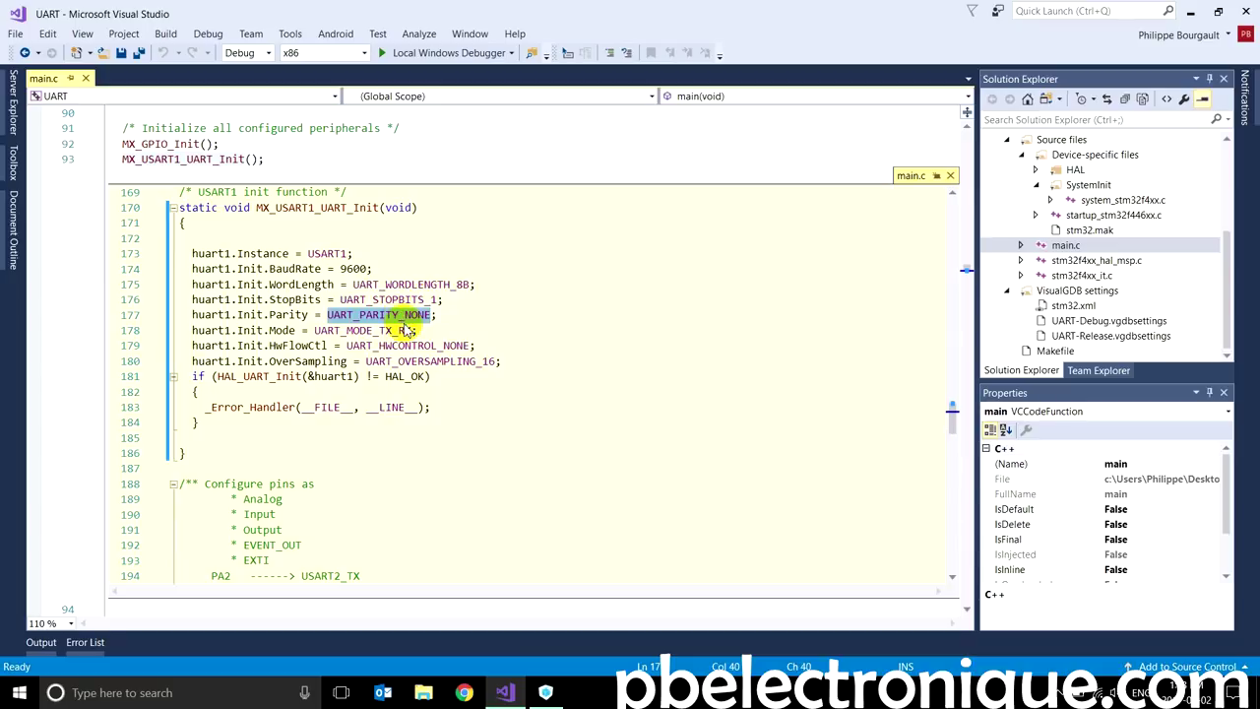
pyautogui.click(949, 175)
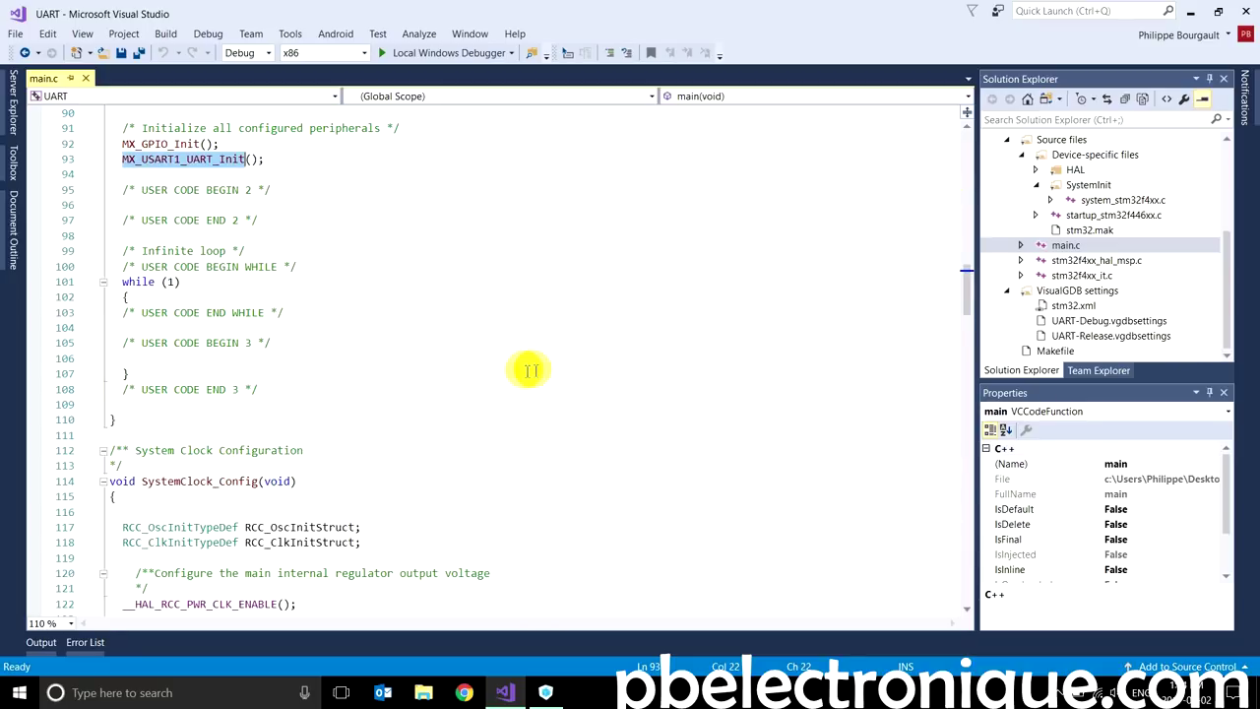
# Step: Start a HAL_UART_Transmit call on a new line inside the while (1) loop, with &huart1 as its first argument
pyautogui.click(201, 303)
pyautogui.press('Return')
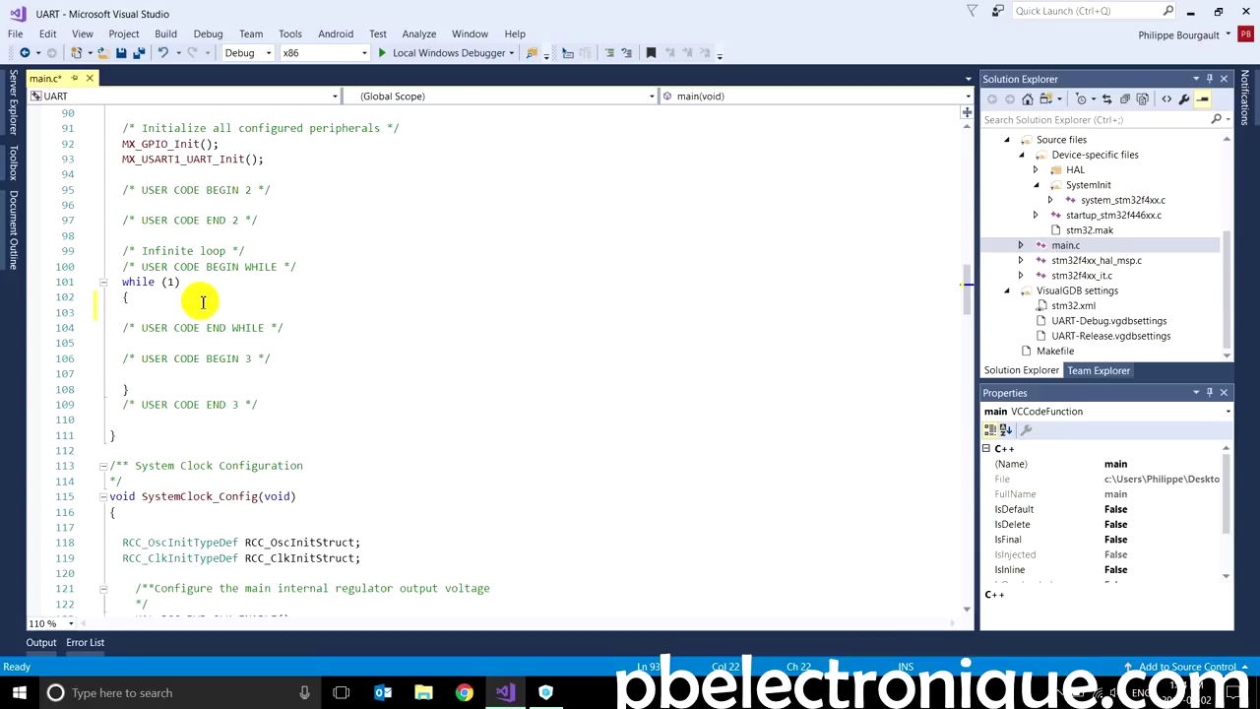
pyautogui.write('HAL')
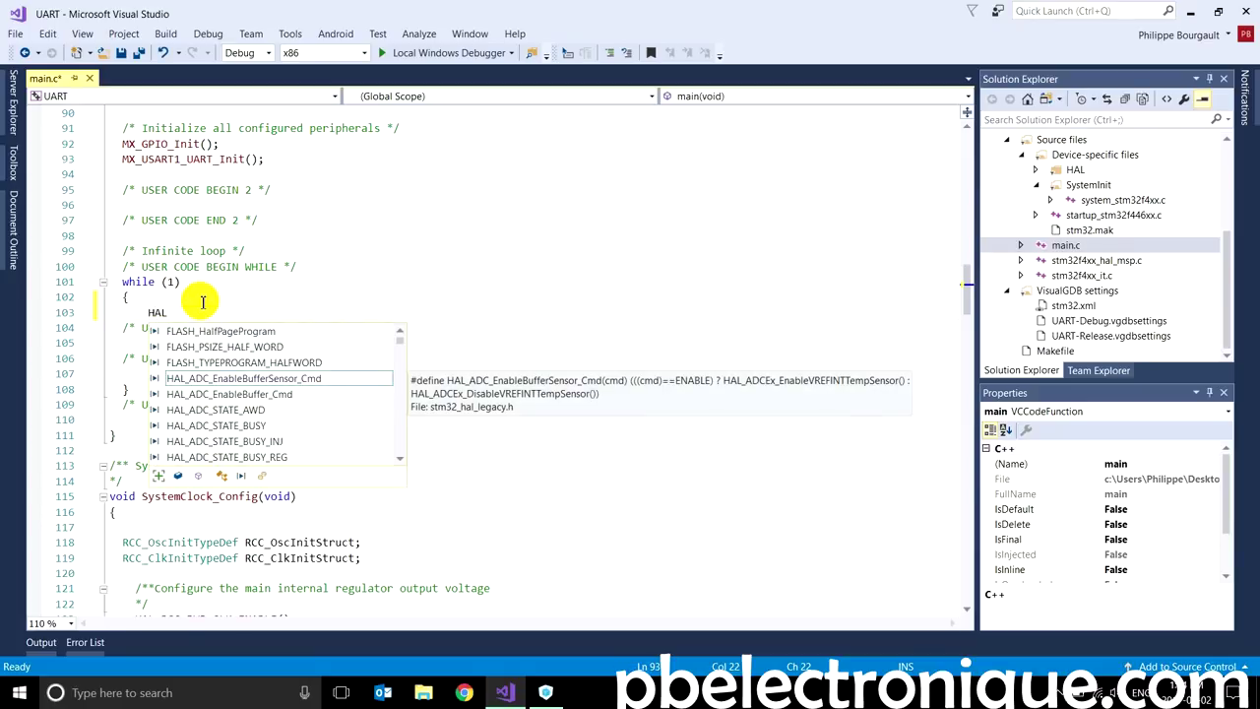
pyautogui.write('_UART_T')
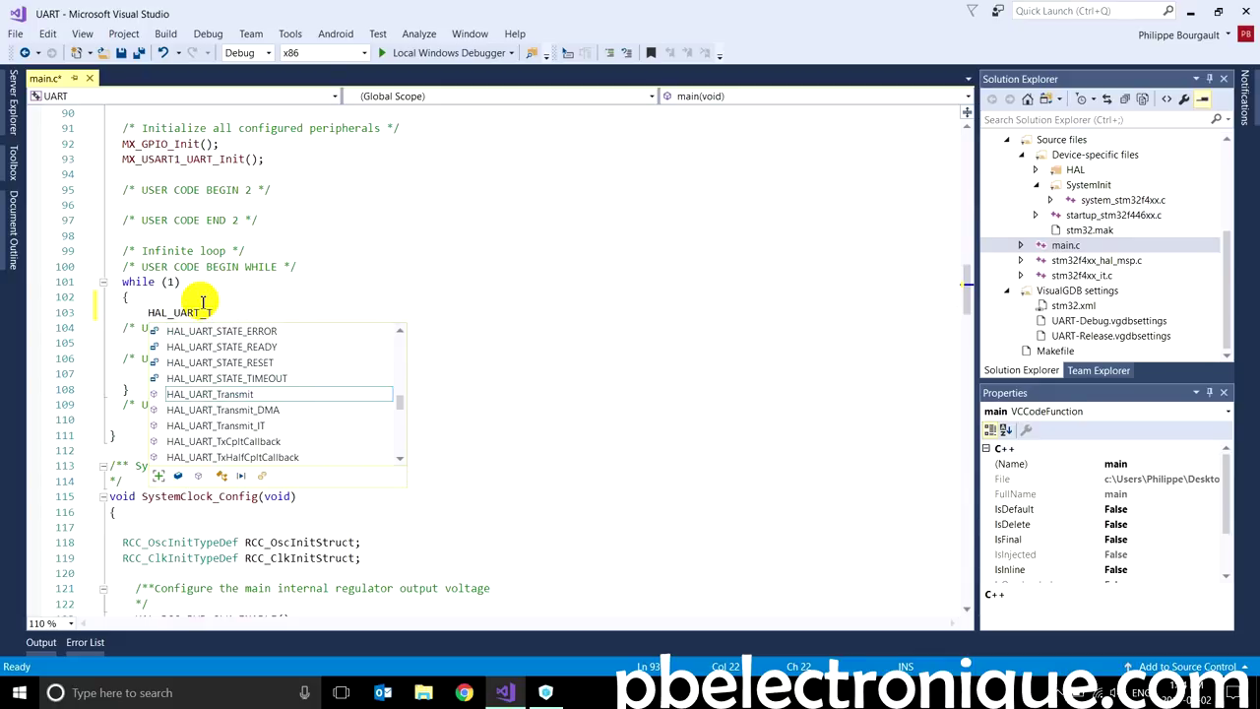
pyautogui.press('Tab')
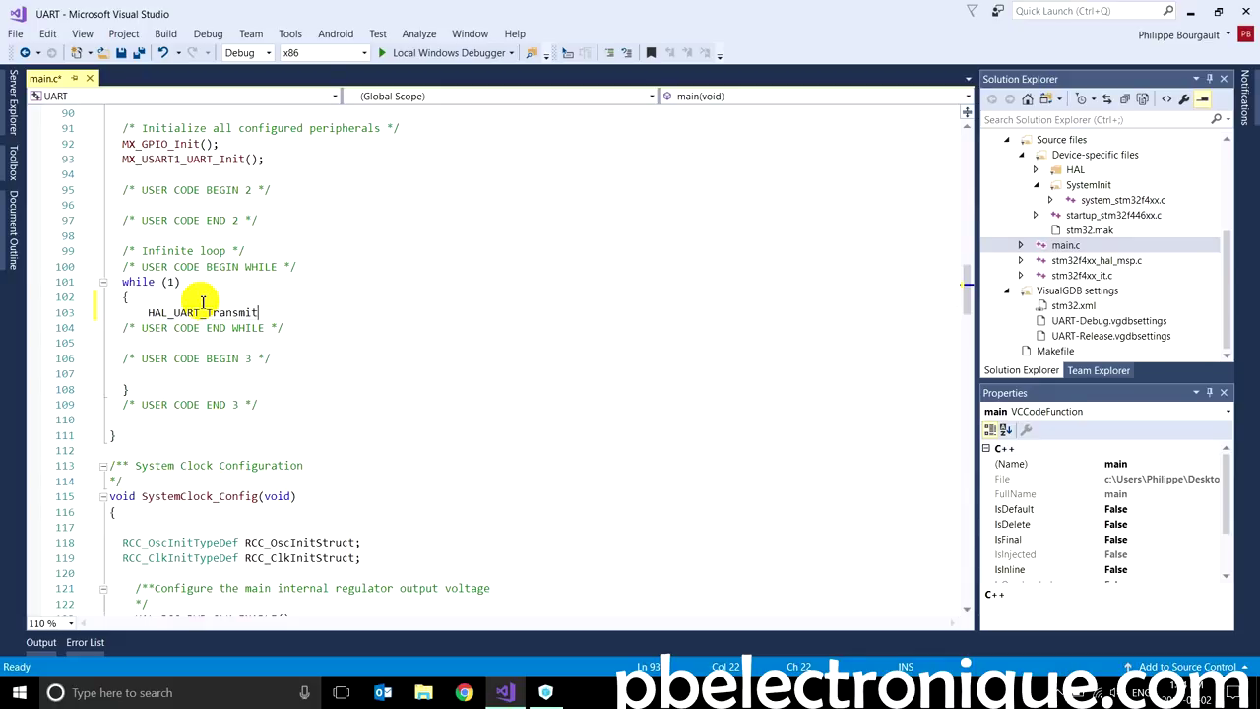
pyautogui.write('(')
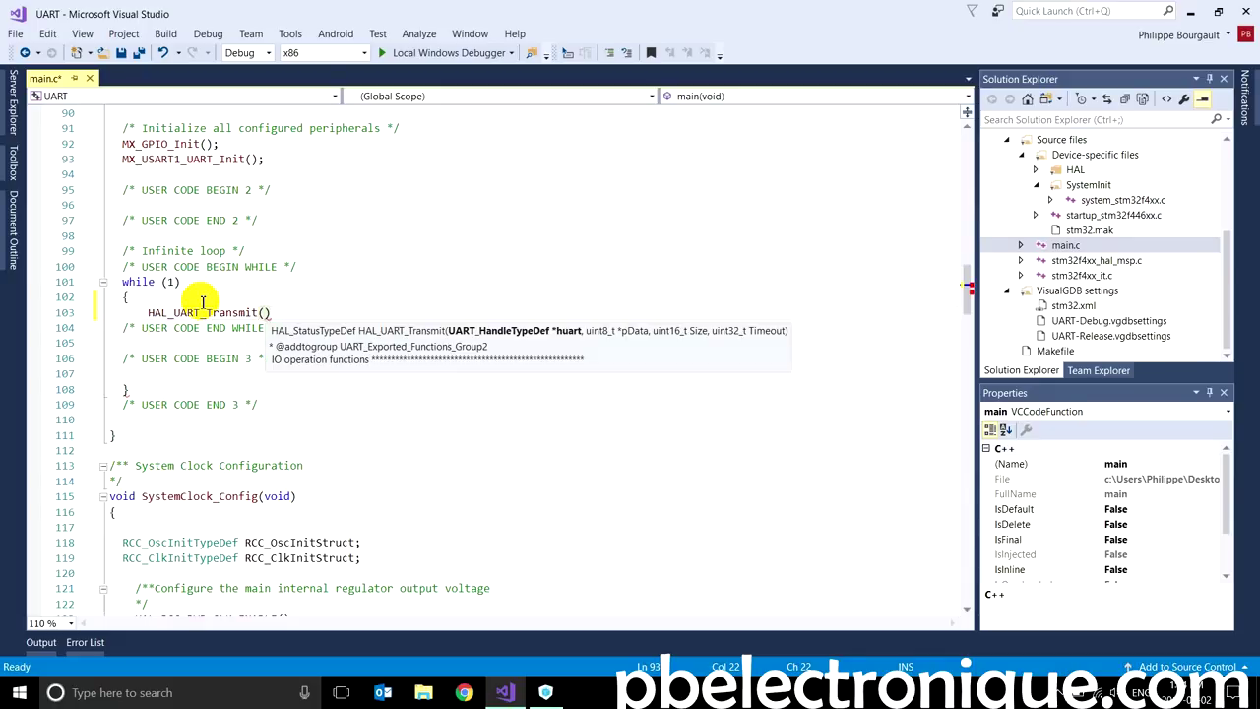
pyautogui.write('&h')
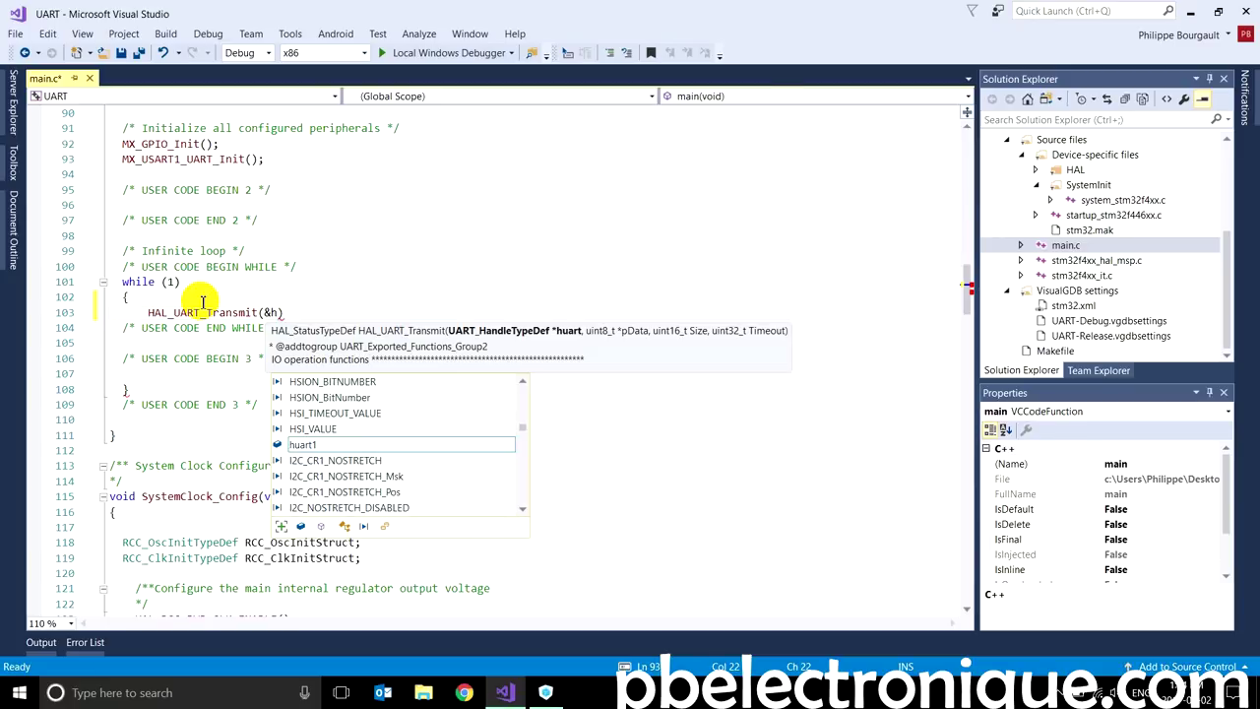
pyautogui.write('uart1,')
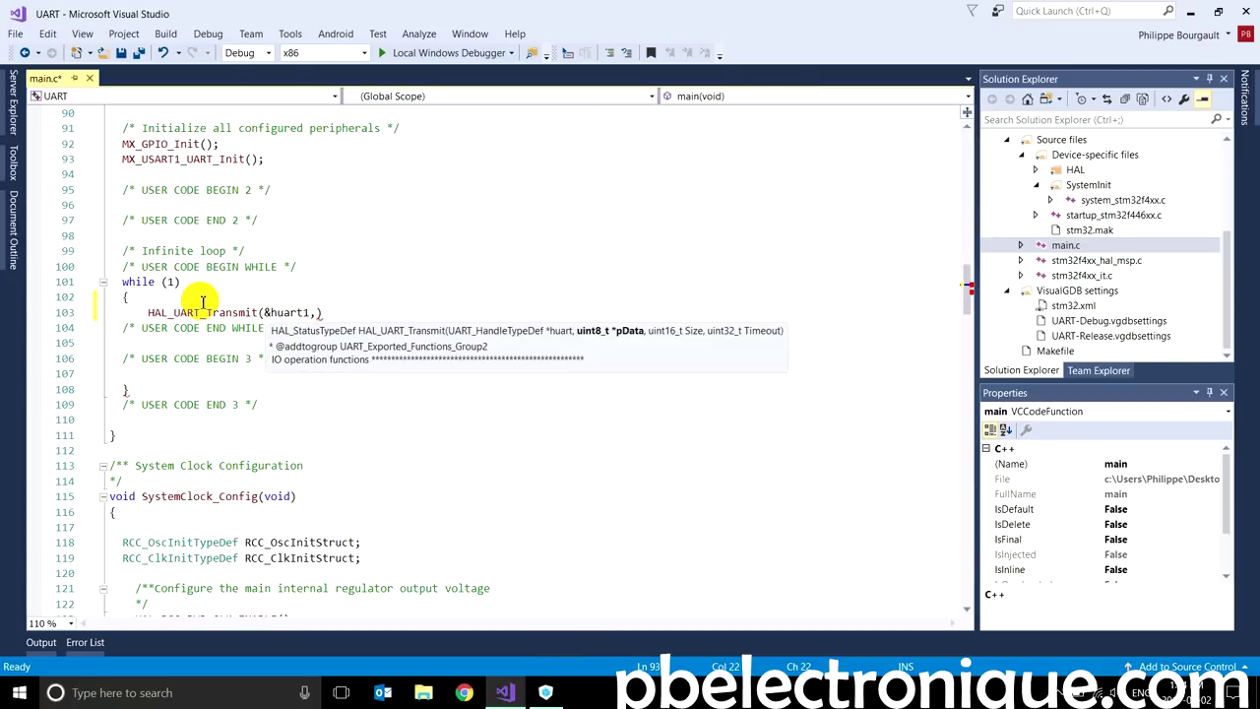
# Step: Check the UART_HandleTypeDef huart1 declaration among the private variables of main.c
pyautogui.scroll(19, 201, 302)
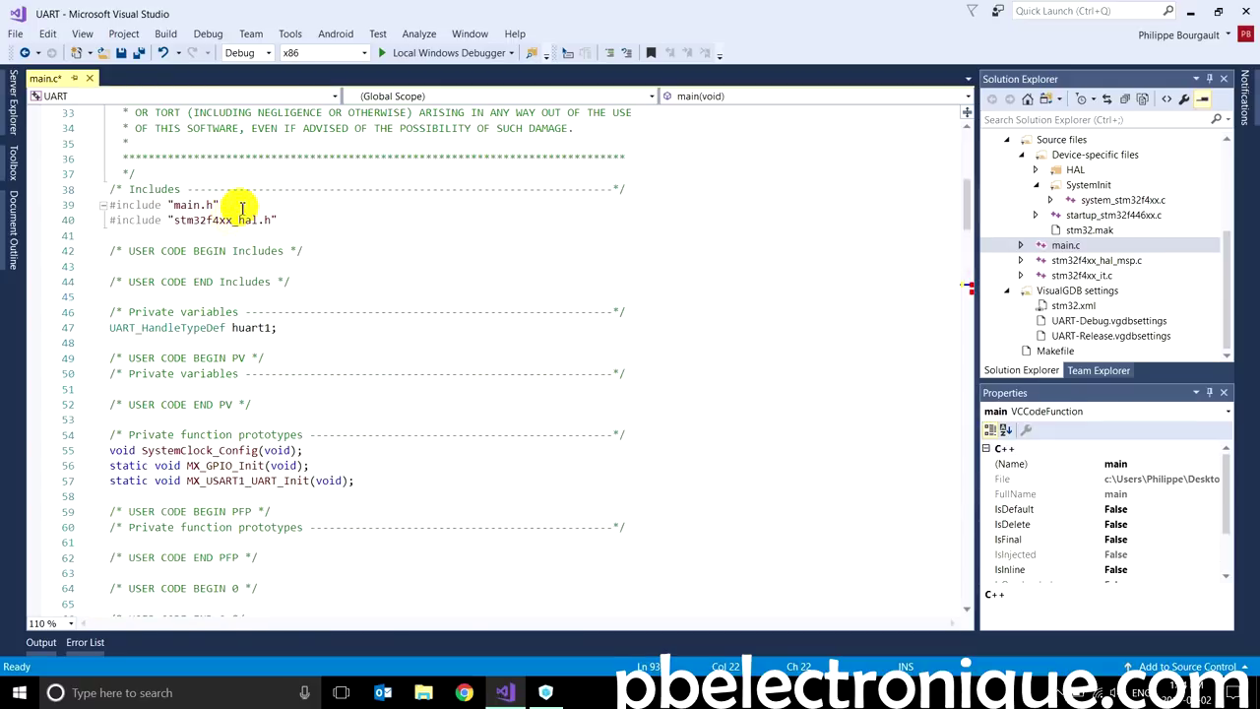
pyautogui.moveTo(277, 327); pyautogui.dragTo(111, 329)
pyautogui.click(102, 335)
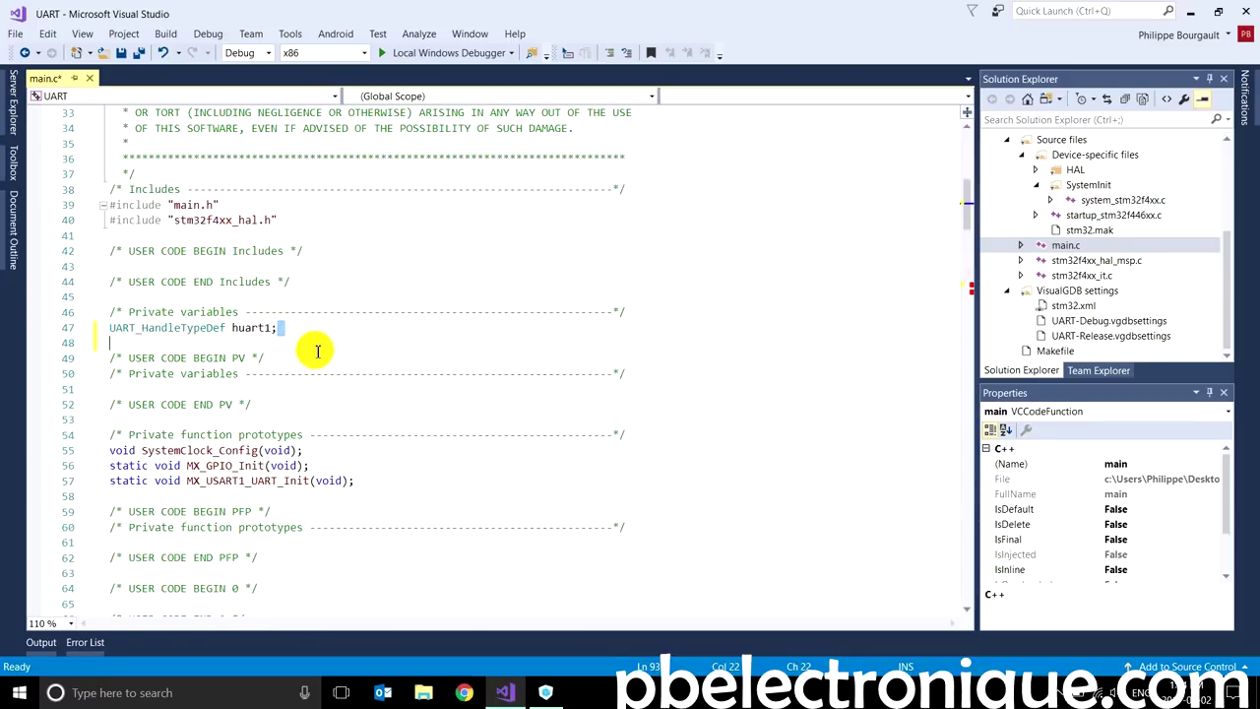
# Step: Add "BONJOUR" as the data argument and 7 as the size argument of the HAL_UART_Transmit call
pyautogui.scroll(-4, 317, 350)
pyautogui.scroll(-12, 317, 350)
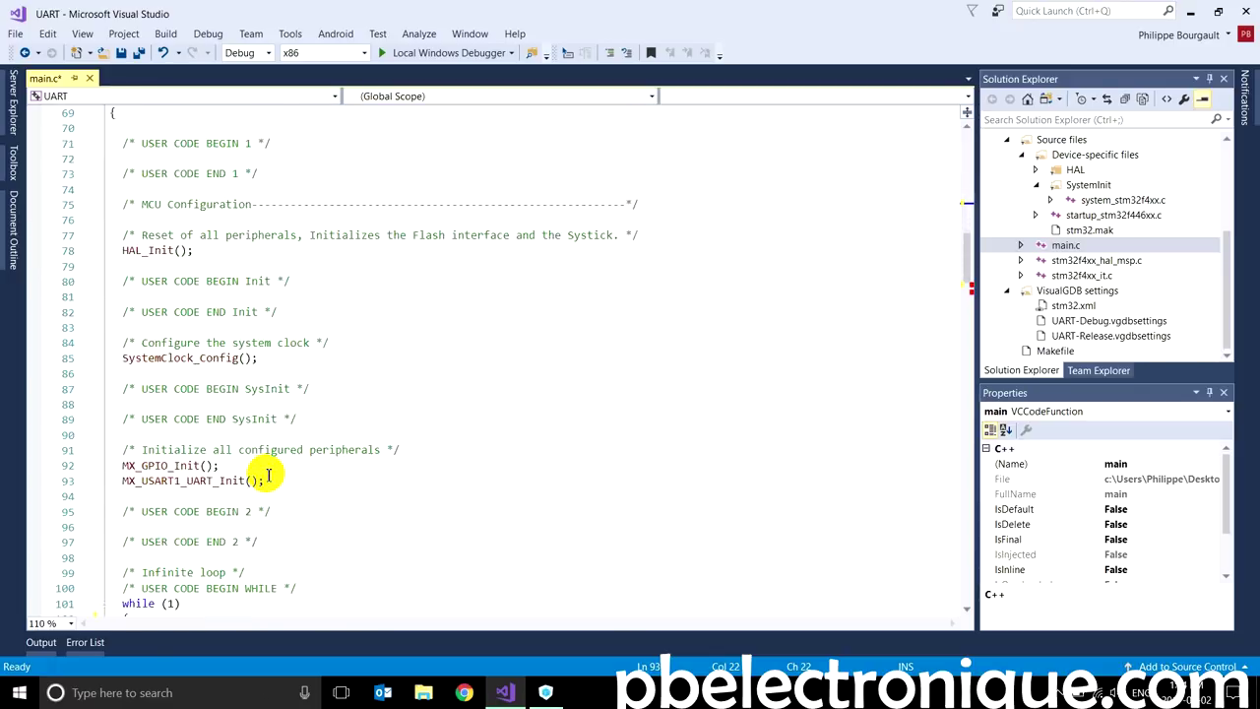
pyautogui.click(314, 450)
pyautogui.write('"')
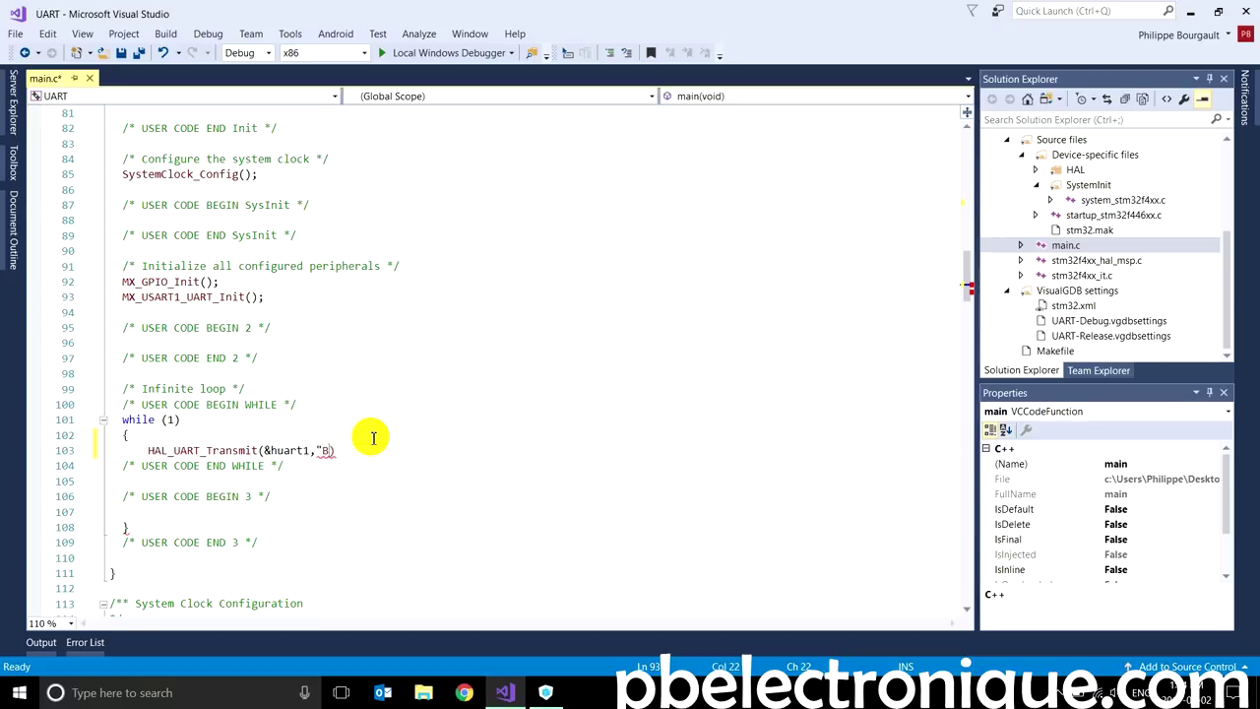
pyautogui.write('BONJOUR",7')
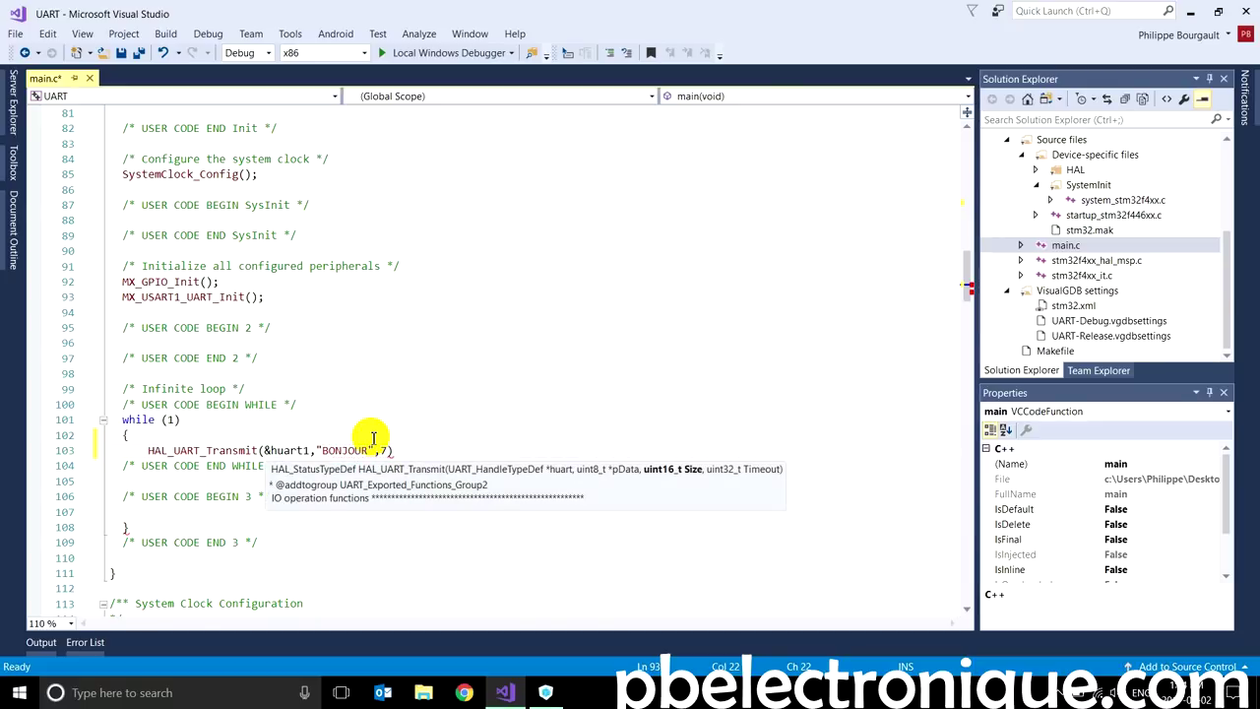